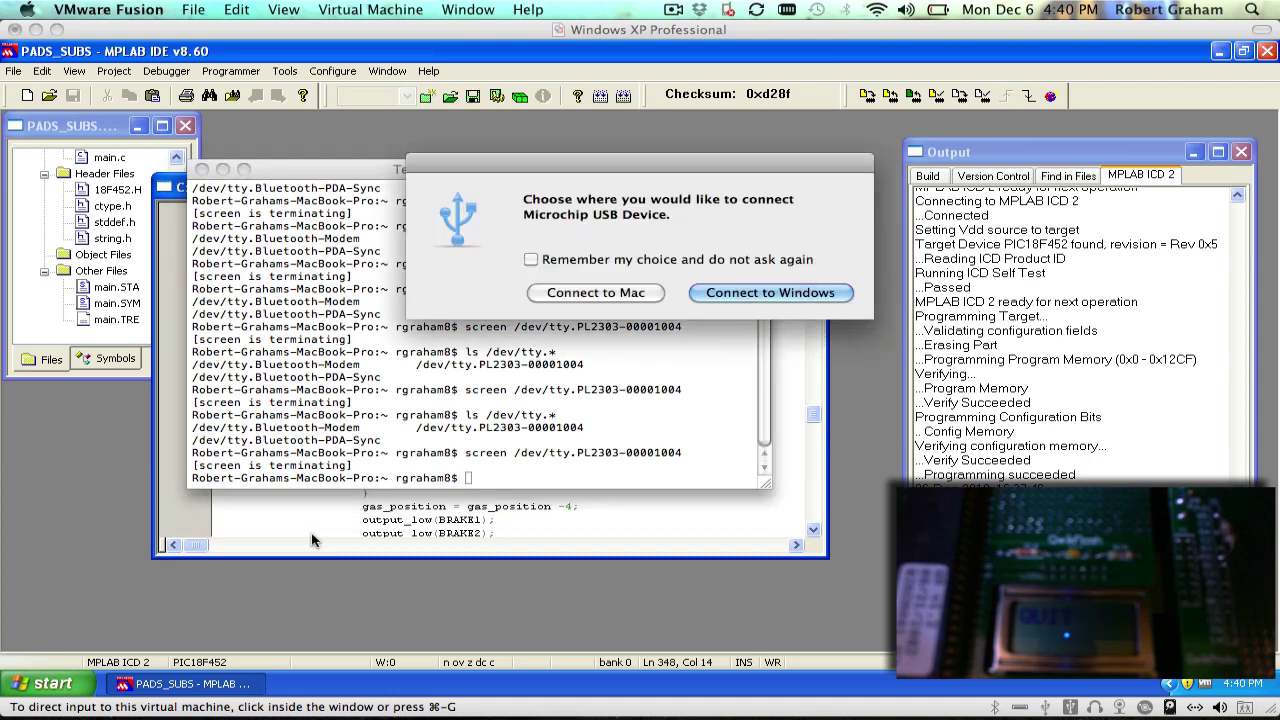
- Connect the Microchip USB device to Windows and retry connecting the ICD 2, which fails
{"action": "left_click", "coordinate": [758, 293]}
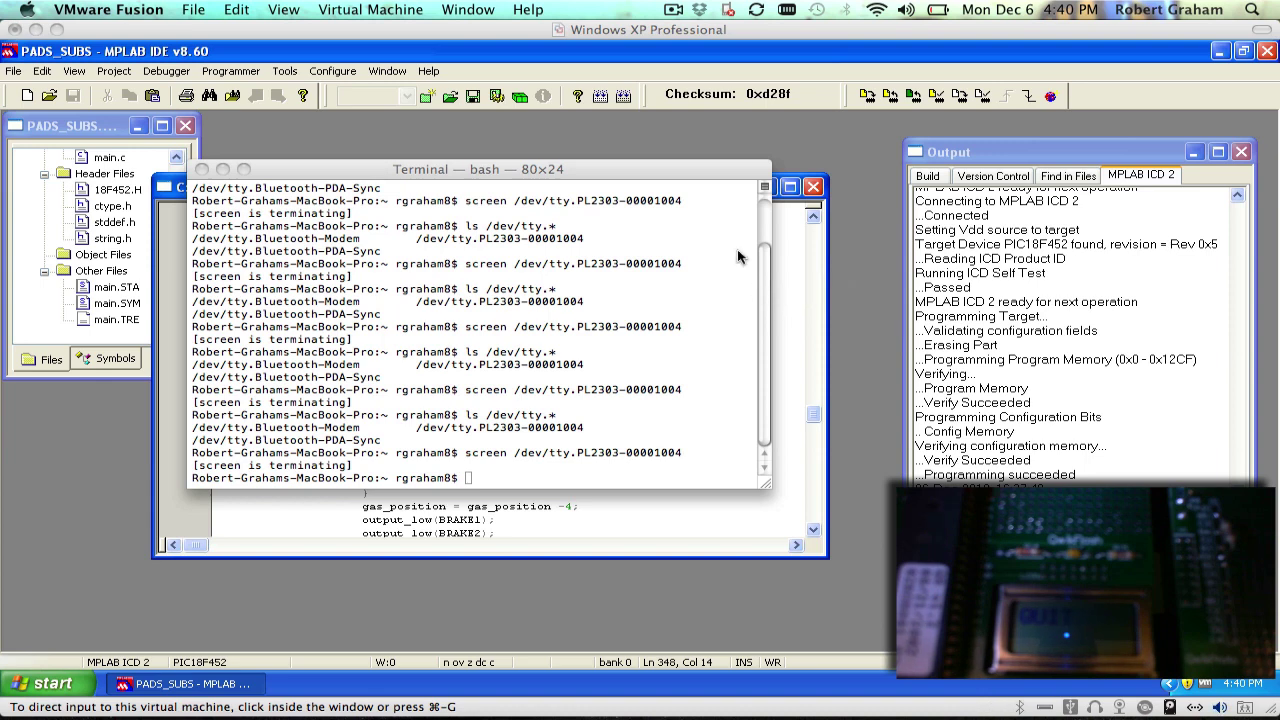
{"action": "left_click", "coordinate": [247, 72]}
{"action": "left_click", "coordinate": [232, 71]}
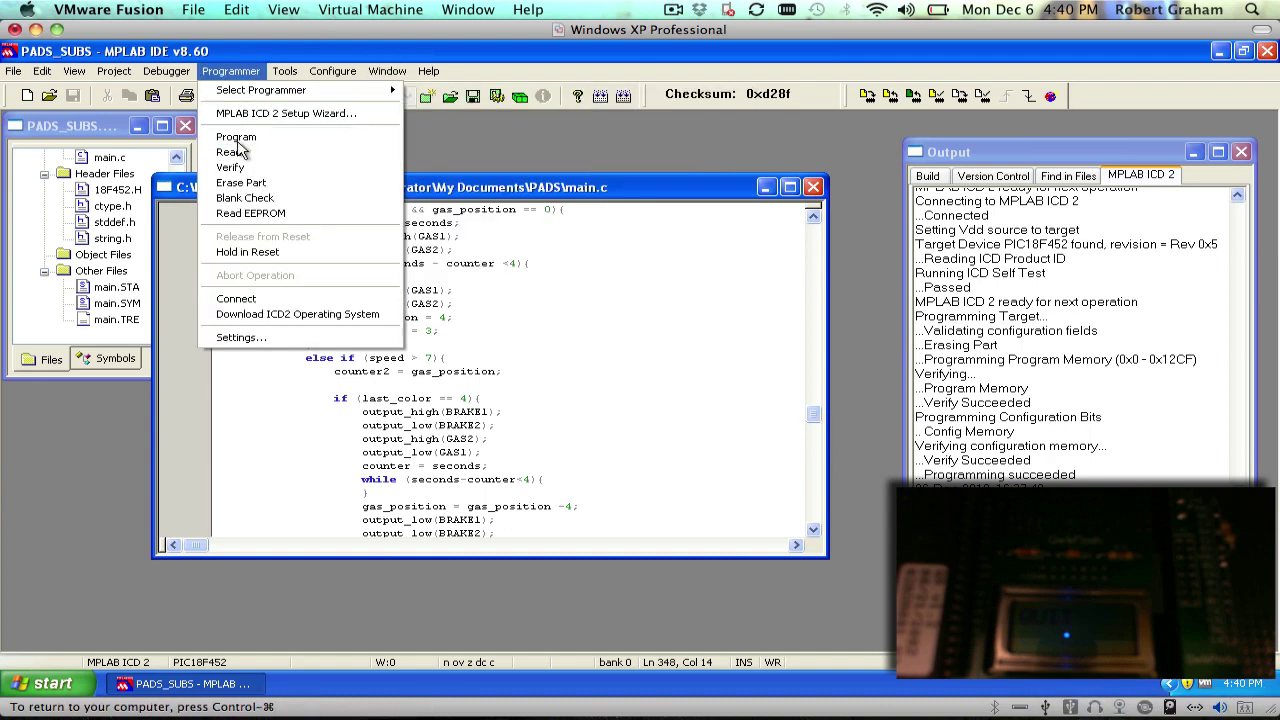
{"action": "left_click", "coordinate": [250, 300]}
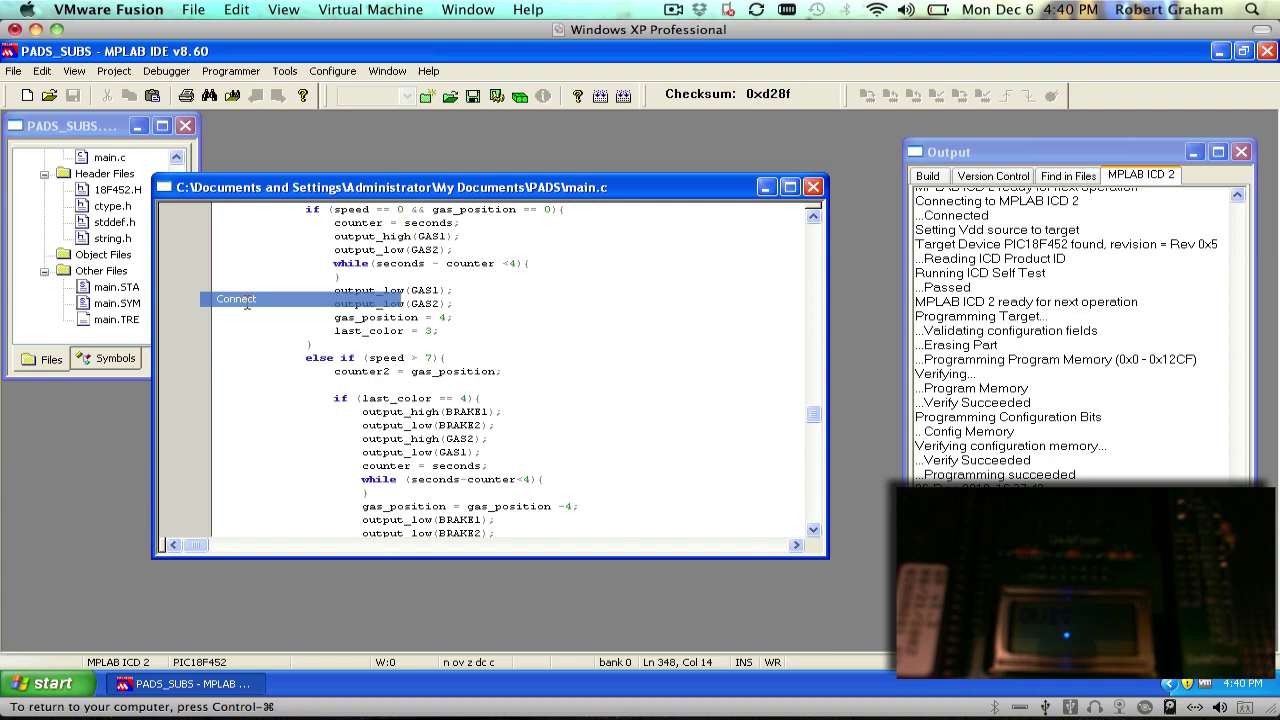
{"action": "left_click", "coordinate": [230, 71]}
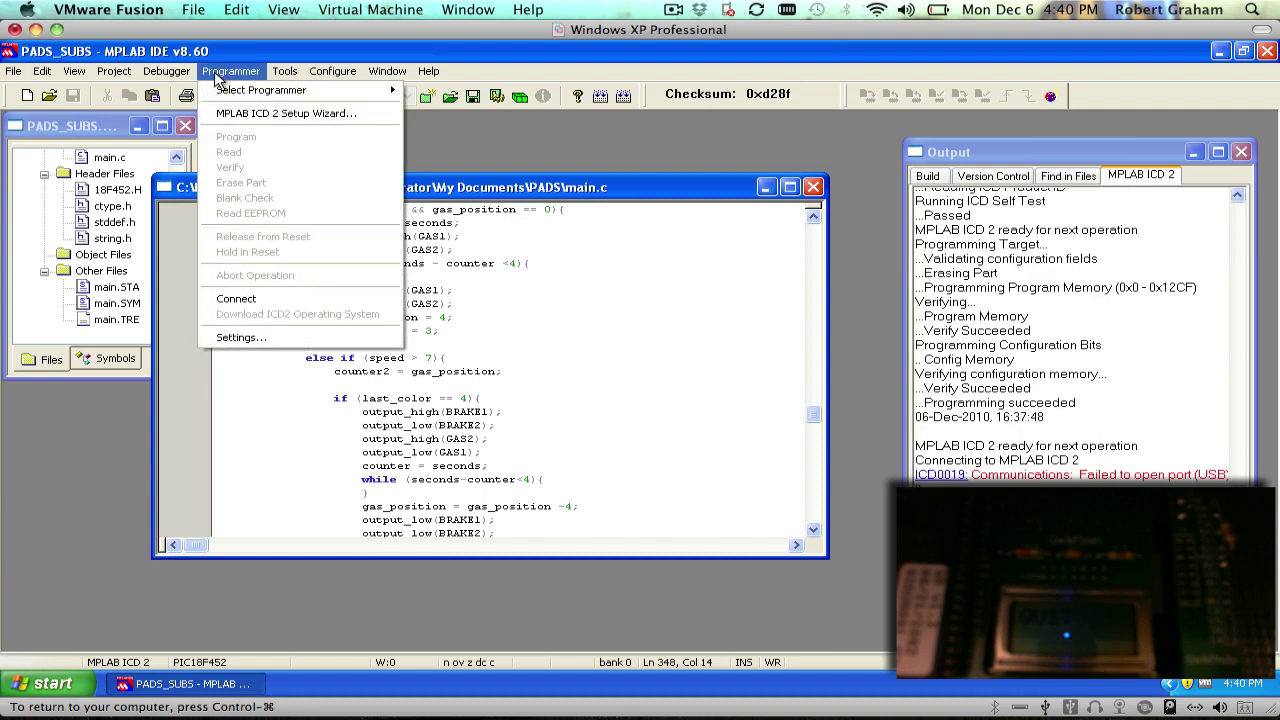
{"action": "left_click", "coordinate": [226, 300]}
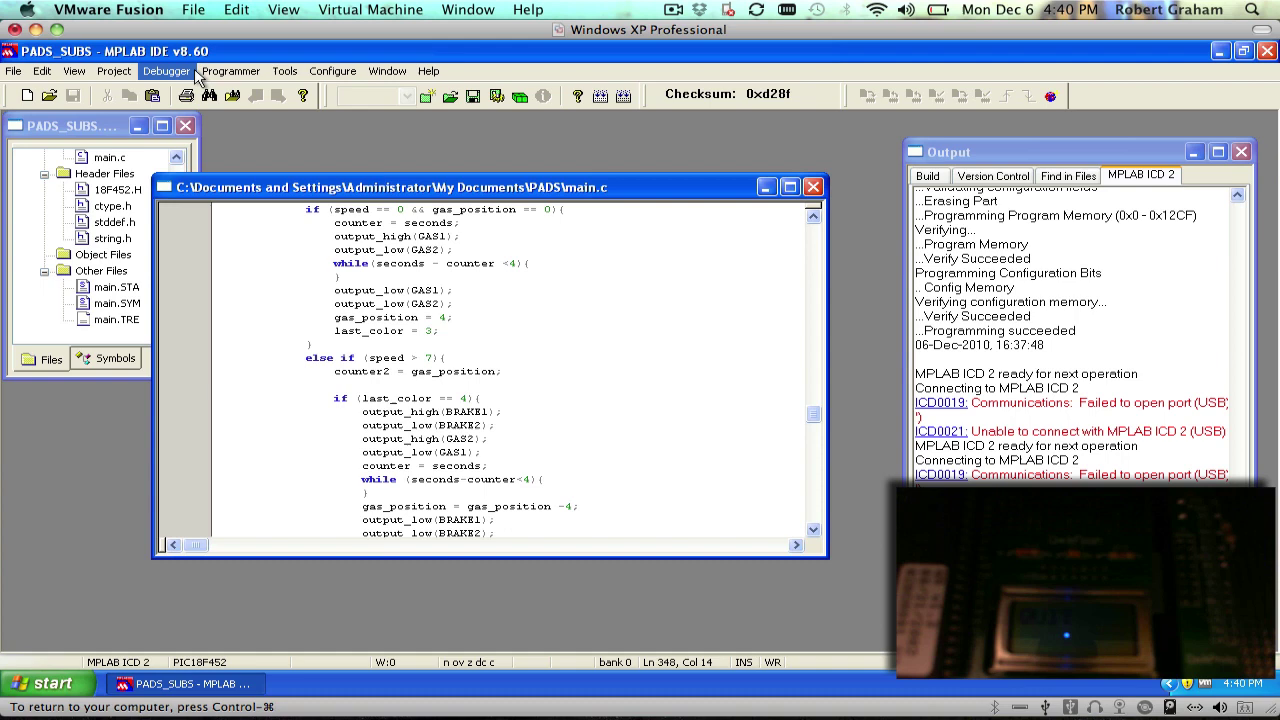
{"action": "left_click", "coordinate": [230, 71]}
{"action": "left_click", "coordinate": [236, 298]}
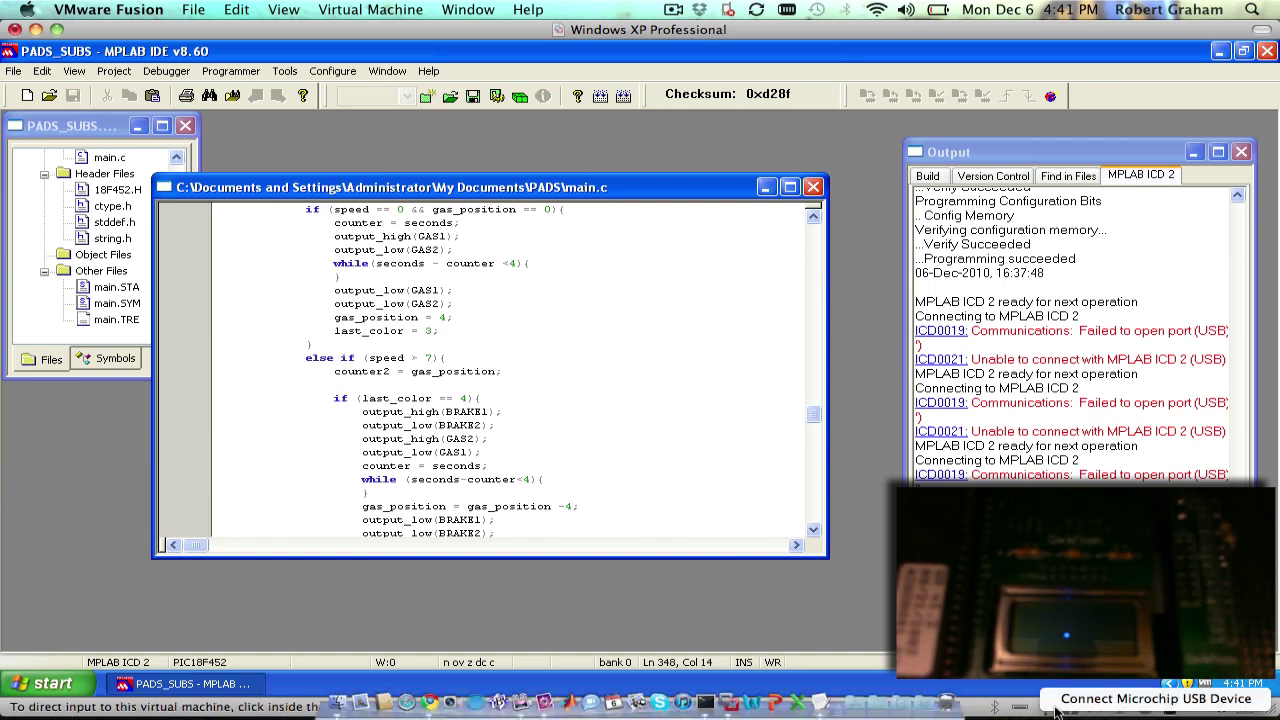
- Attach the Microchip USB device to the VM and connect the ICD 2 successfully
{"action": "left_click", "coordinate": [1050, 708]}
{"action": "left_click", "coordinate": [1066, 704]}
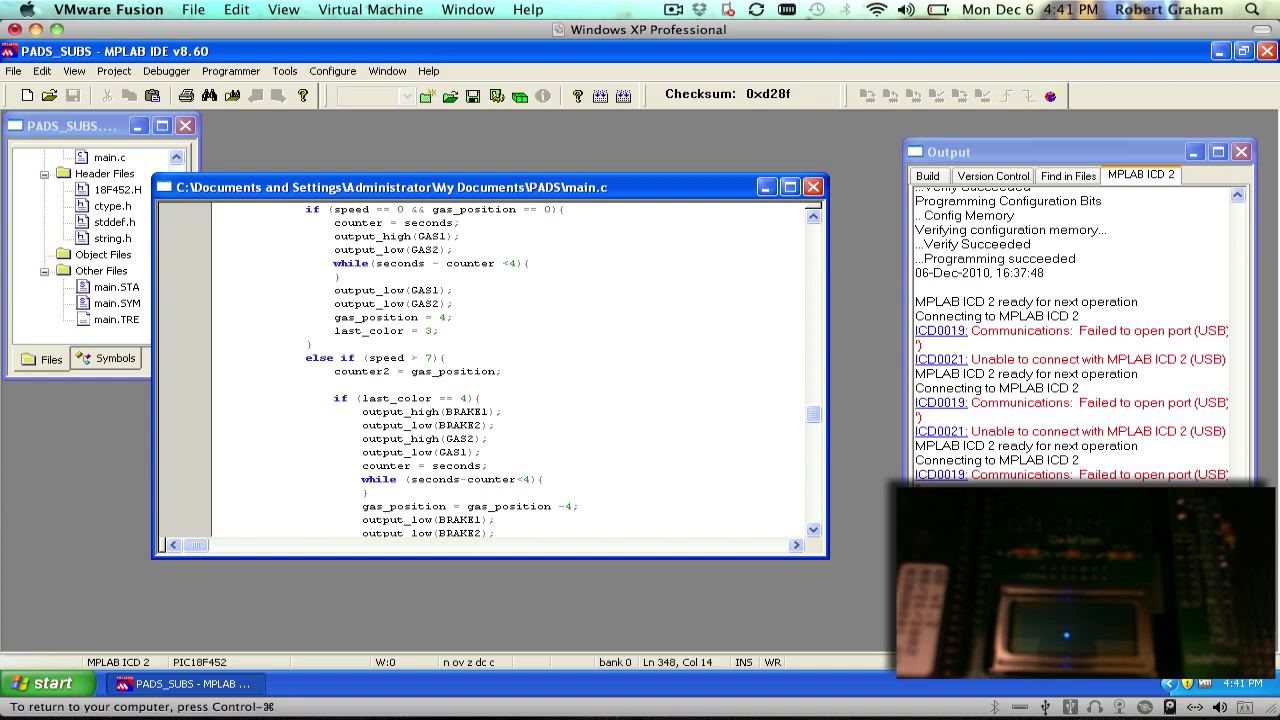
{"action": "left_click", "coordinate": [230, 71]}
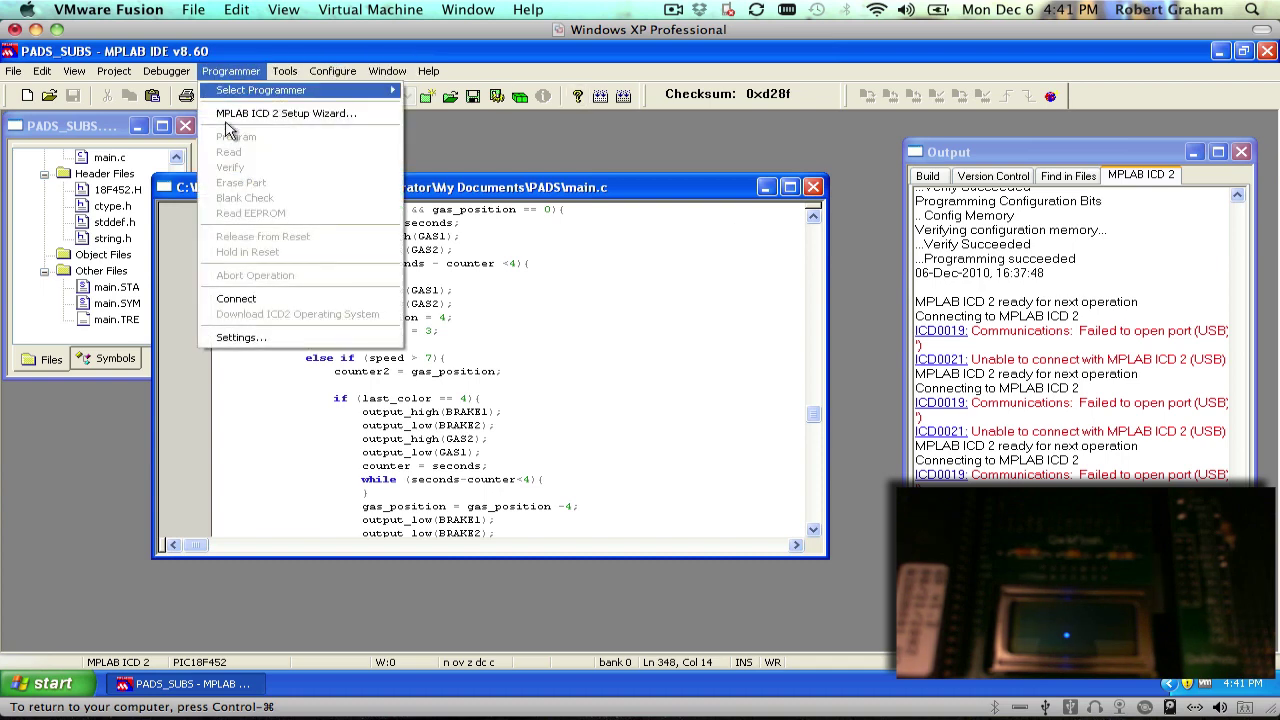
{"action": "left_click", "coordinate": [240, 298]}
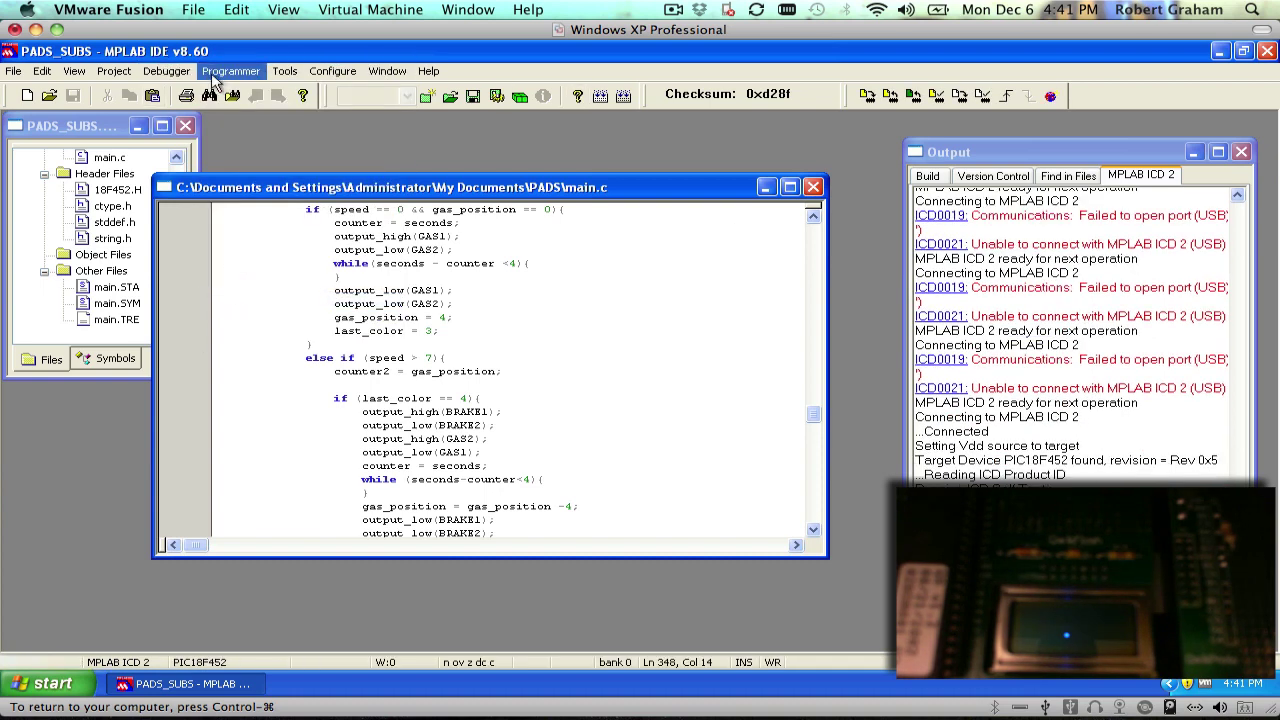
{"action": "scroll", "coordinate": [352, 393], "scroll_direction": "up", "scroll_amount": 4}
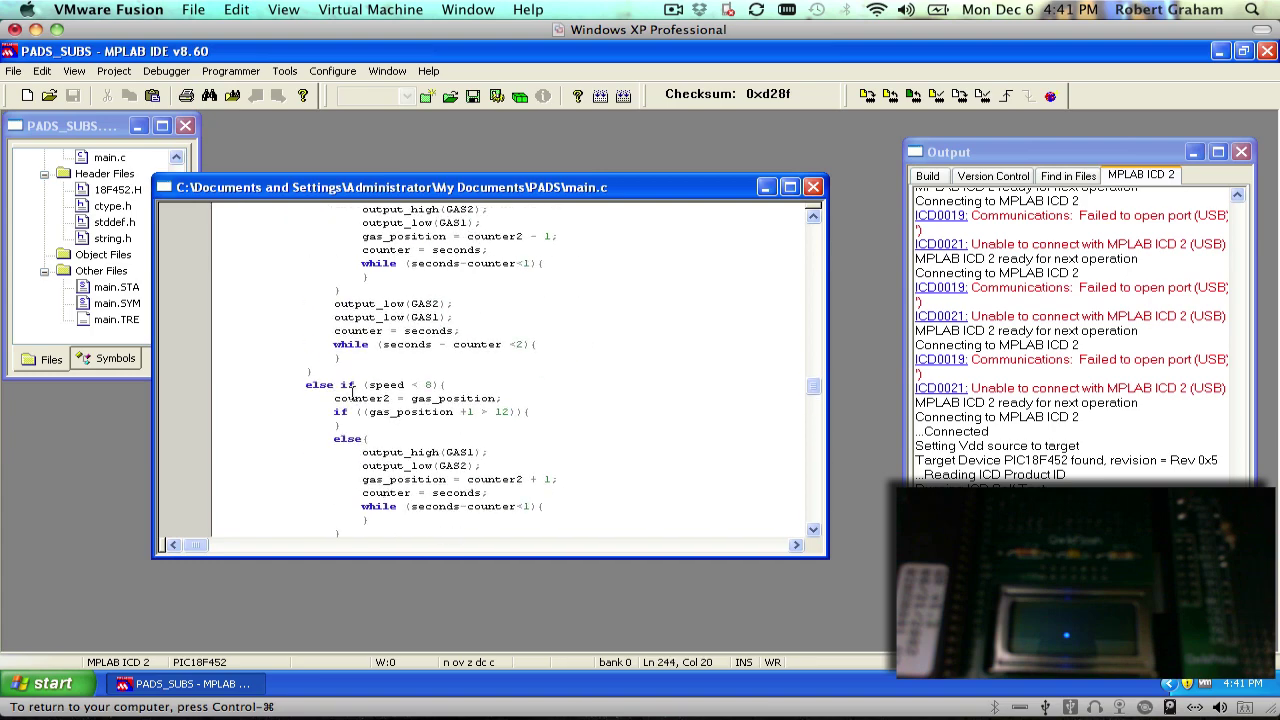
{"action": "scroll", "coordinate": [352, 393], "scroll_direction": "up", "scroll_amount": 4}
{"action": "scroll", "coordinate": [352, 393], "scroll_direction": "up", "scroll_amount": 4}
{"action": "scroll", "coordinate": [352, 393], "scroll_direction": "up", "scroll_amount": 3}
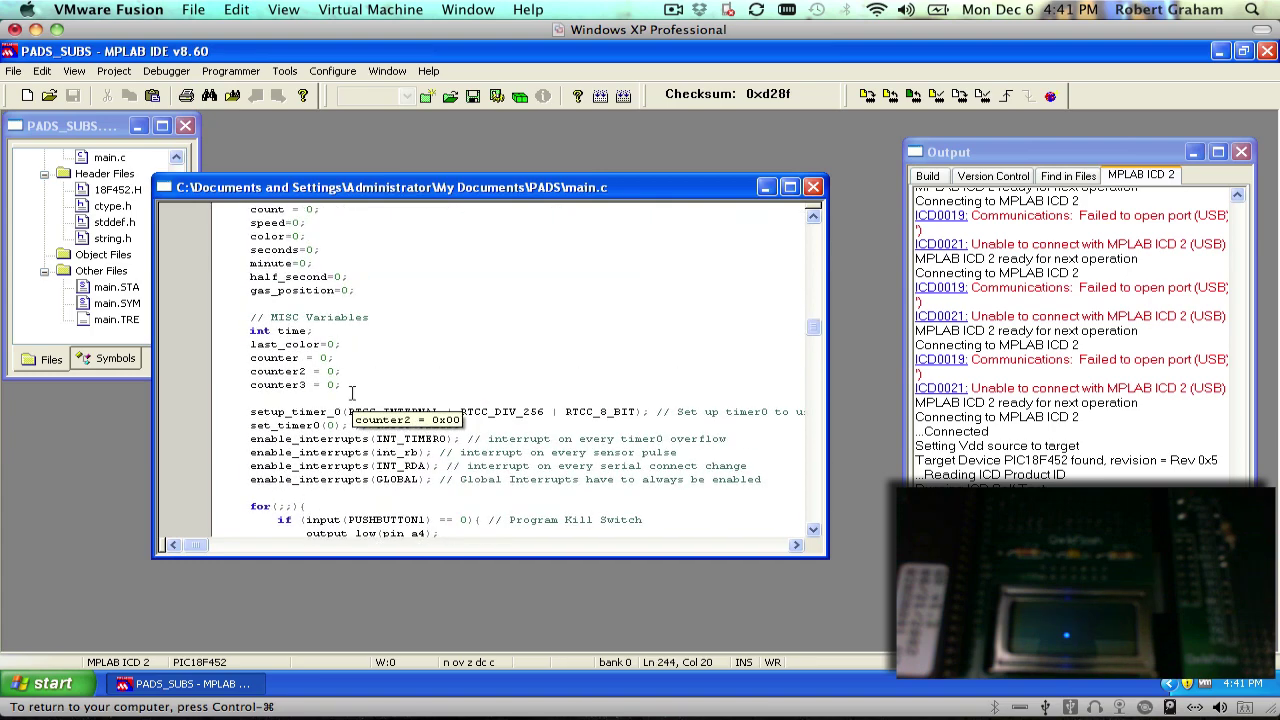
{"action": "scroll", "coordinate": [352, 393], "scroll_direction": "down", "scroll_amount": 5}
{"action": "scroll", "coordinate": [352, 393], "scroll_direction": "down", "scroll_amount": 5}
{"action": "scroll", "coordinate": [352, 393], "scroll_direction": "down", "scroll_amount": 5}
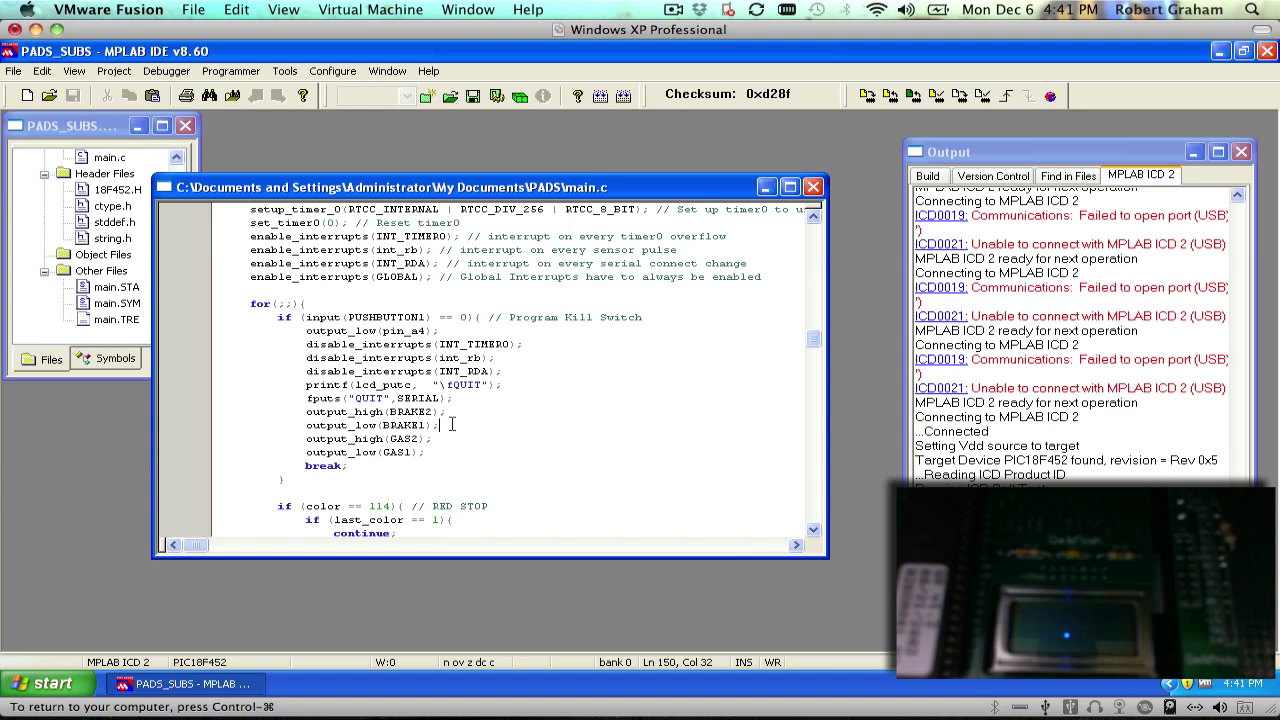
{"action": "scroll", "coordinate": [421, 393], "scroll_direction": "down", "scroll_amount": 3}
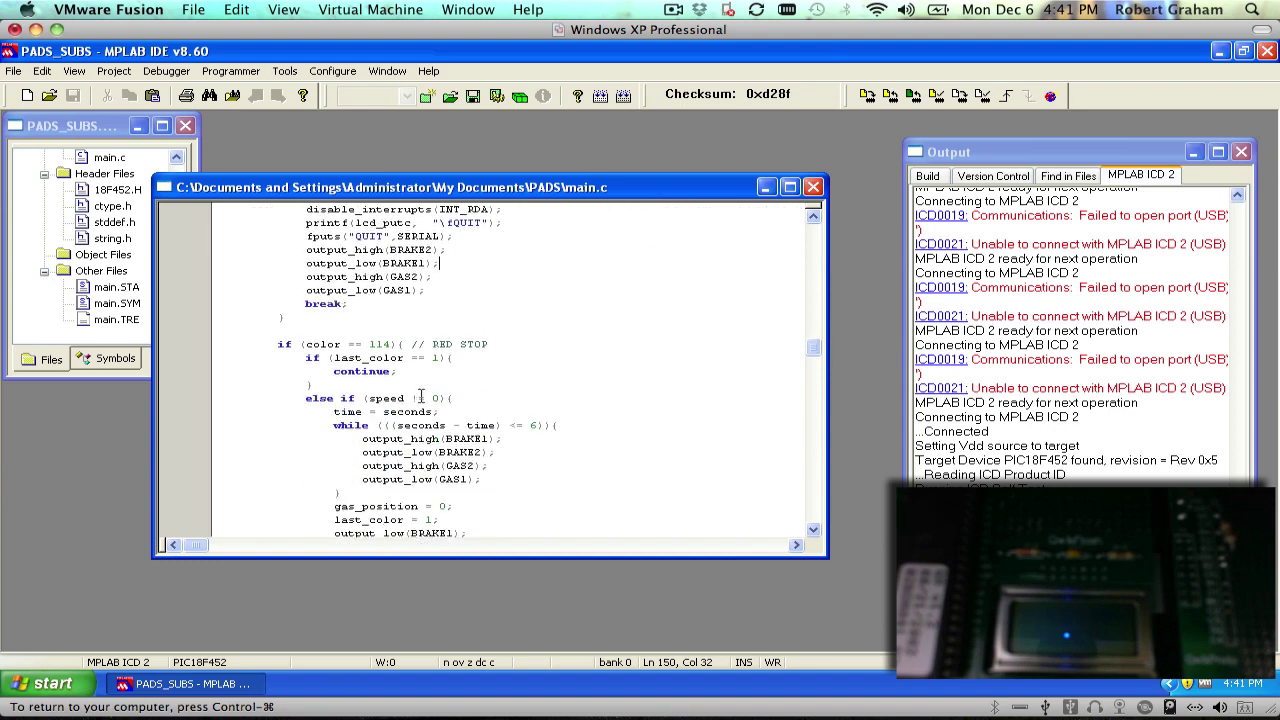
{"action": "scroll", "coordinate": [421, 393], "scroll_direction": "up", "scroll_amount": 8}
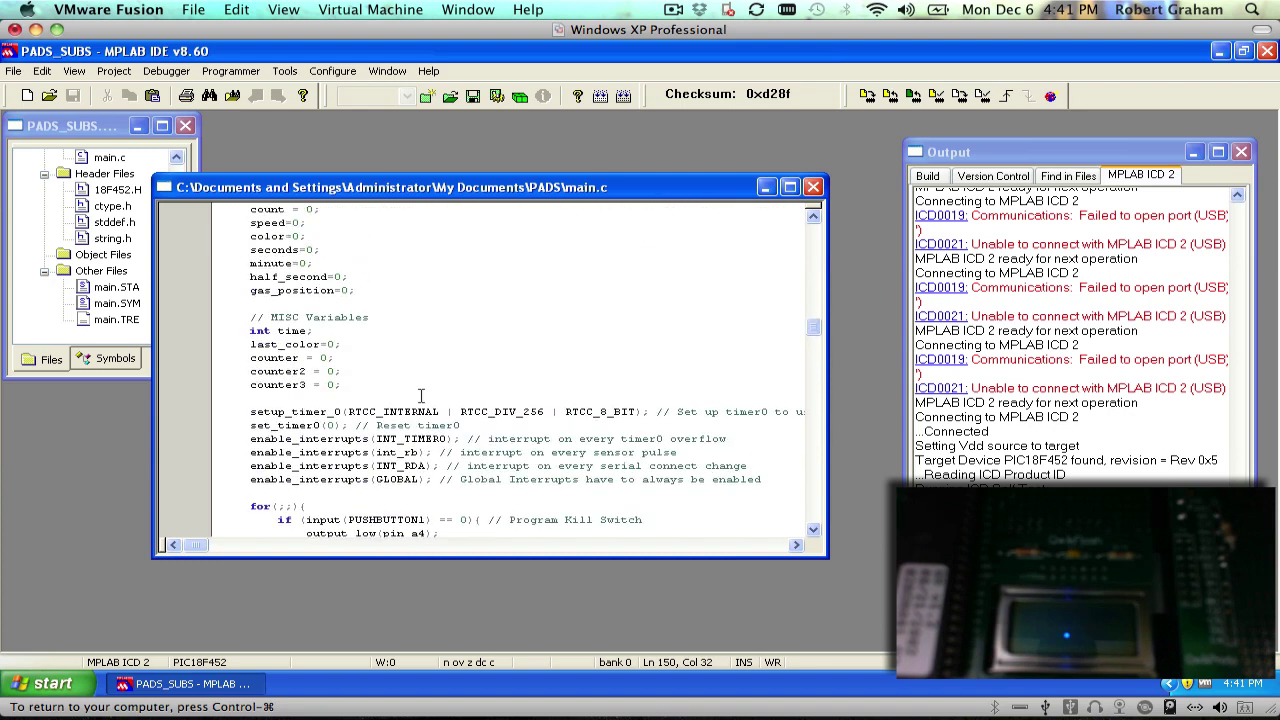
{"action": "scroll", "coordinate": [421, 396], "scroll_direction": "up", "scroll_amount": 3}
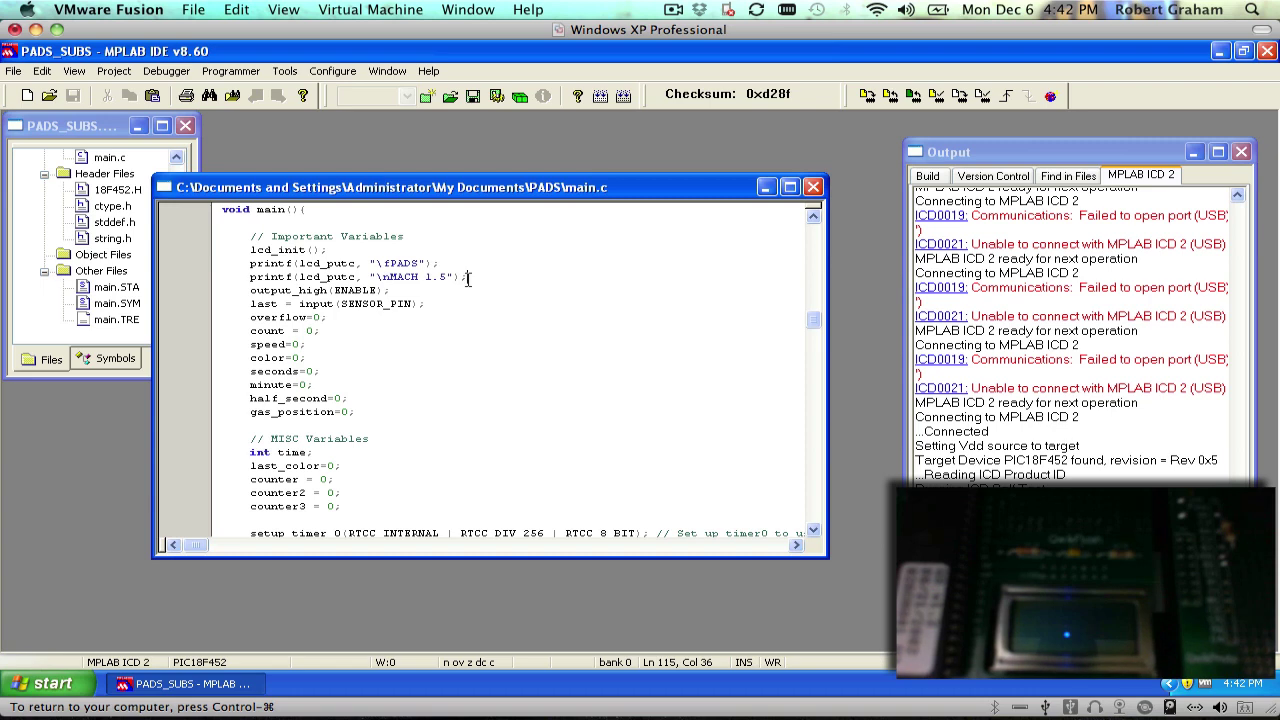
- Add delay_ms(1000); after the startup printf lines and rebuild the project
{"action": "key", "text": "Return"}
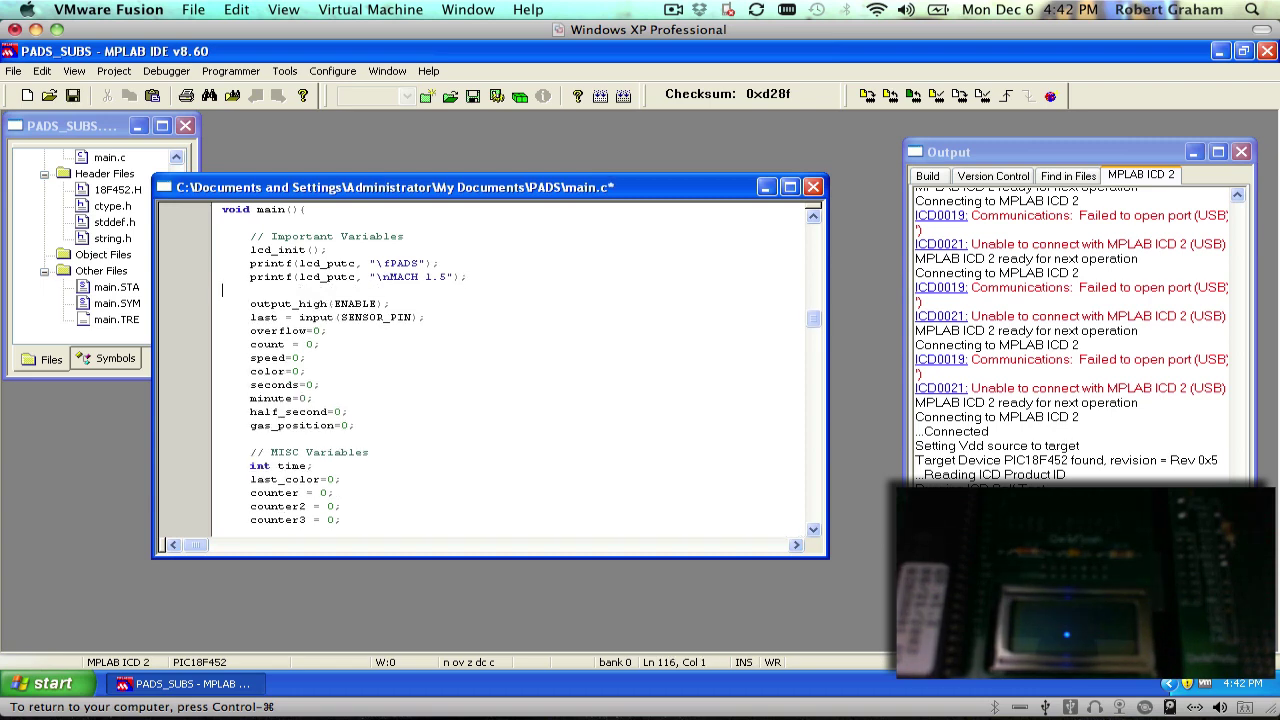
{"action": "type", "text": "del"}
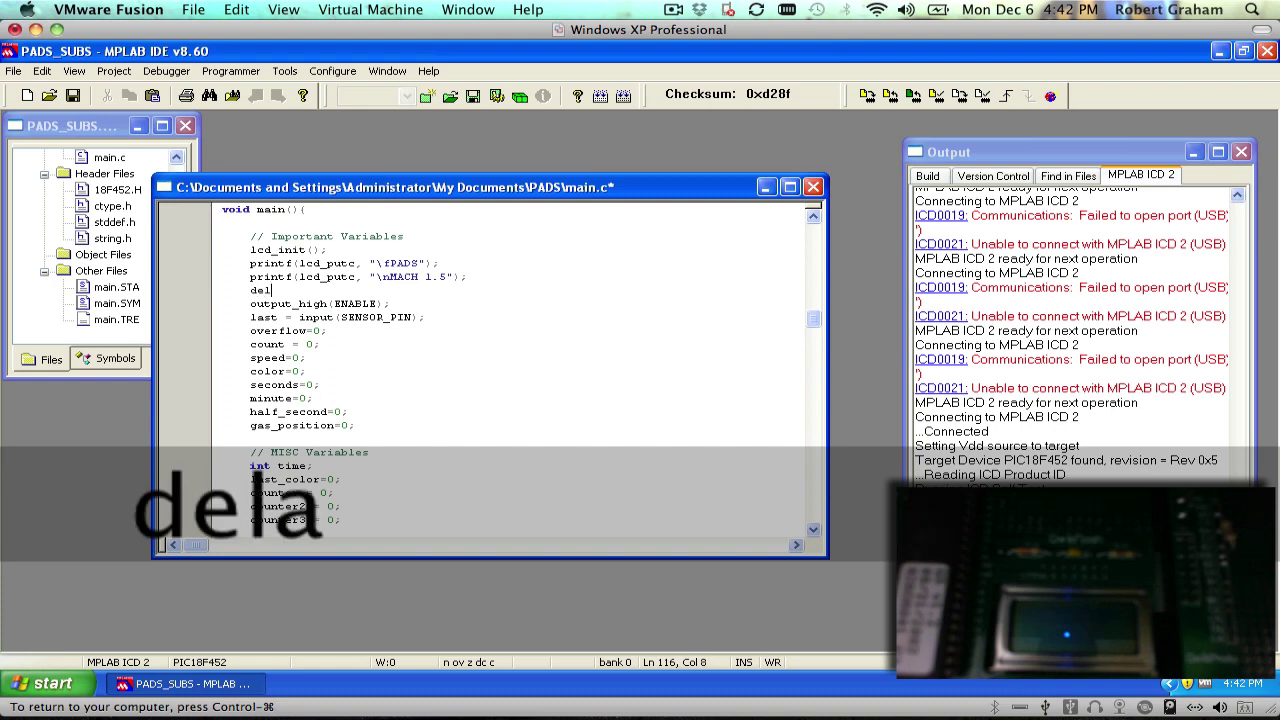
{"action": "type", "text": "ay_us"}
{"action": "key", "text": "BackSpace"}
{"action": "key", "text": "BackSpace"}
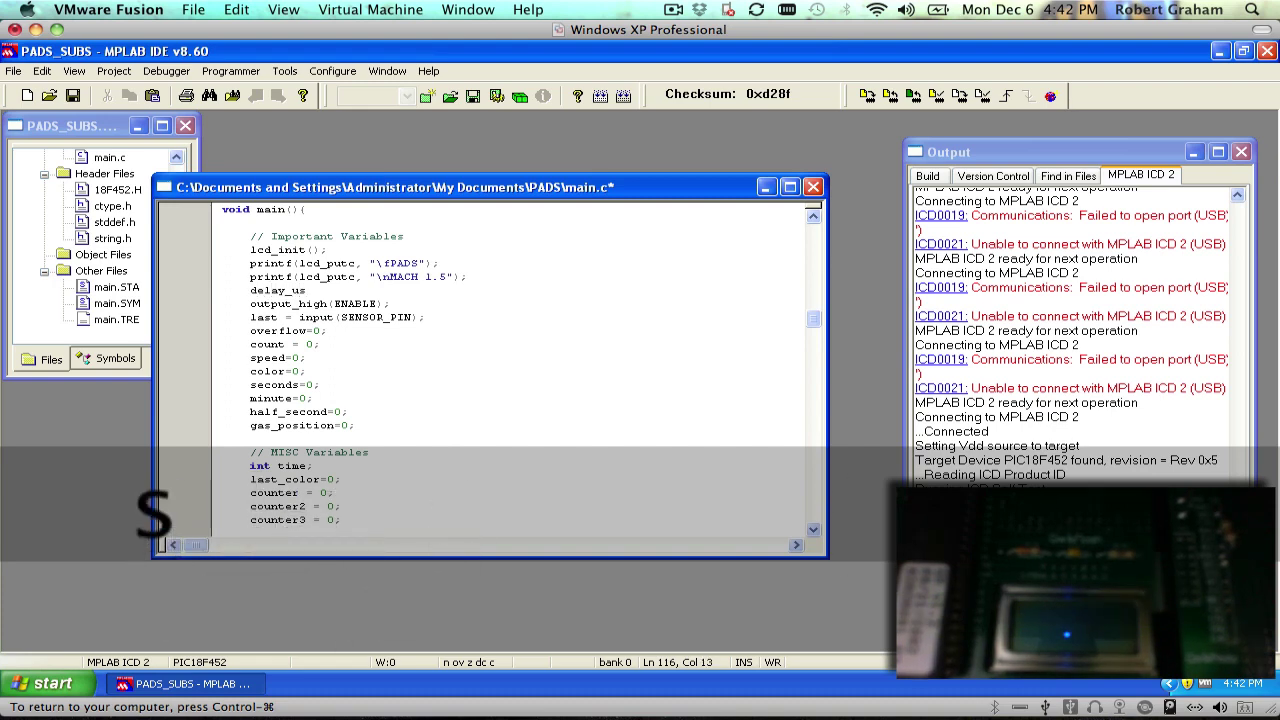
{"action": "type", "text": "ms"}
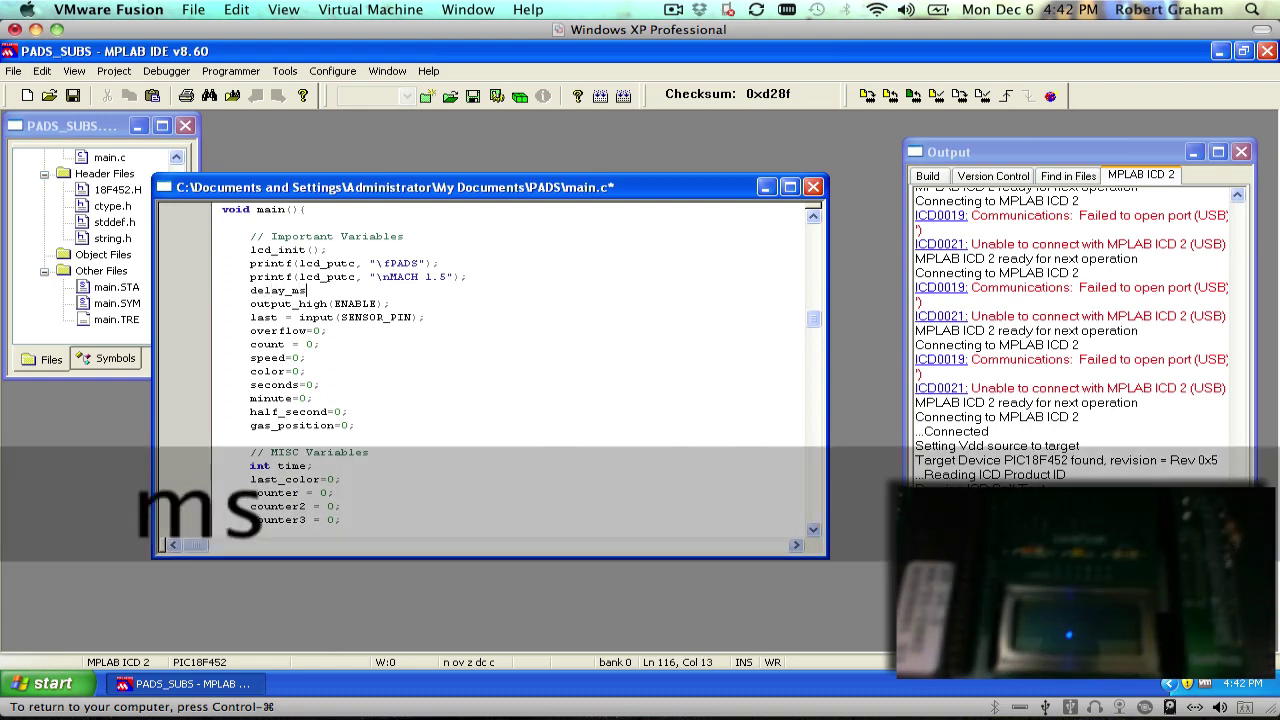
{"action": "type", "text": "(1000)"}
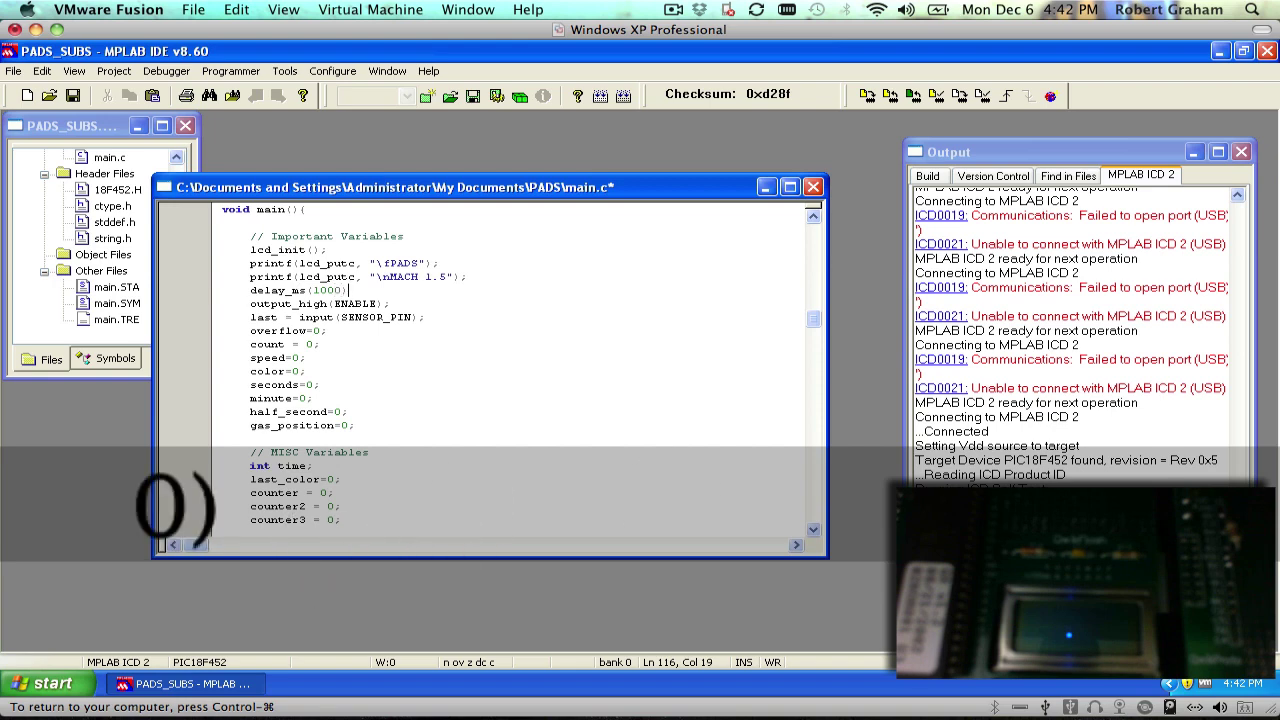
{"action": "type", "text": ";"}
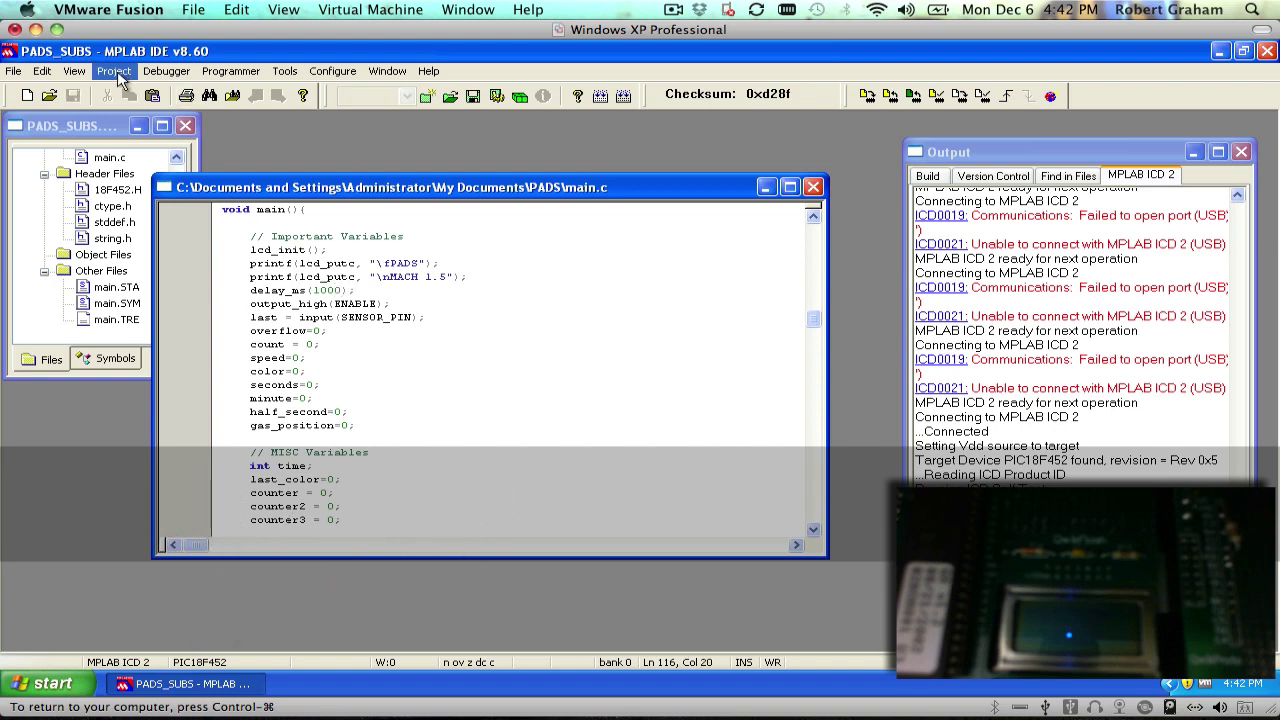
{"action": "left_click", "coordinate": [114, 71]}
{"action": "left_click", "coordinate": [135, 235]}
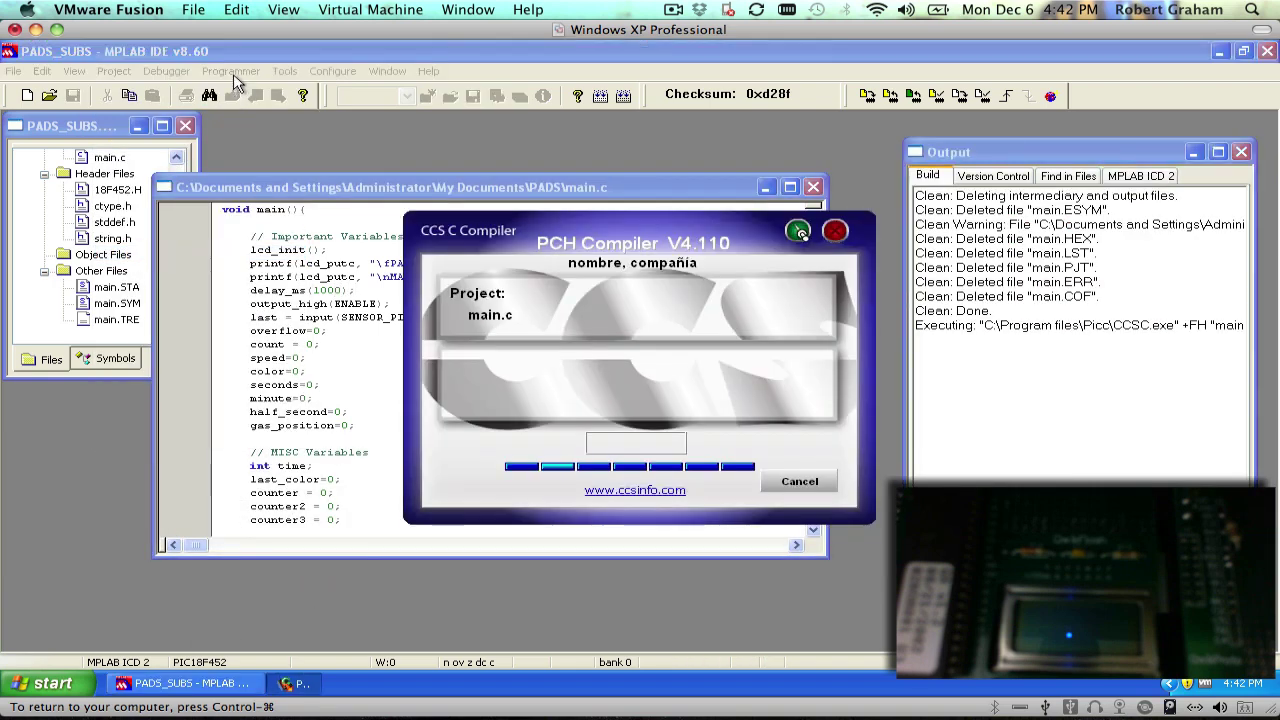
- Program the new build onto the PIC18F452 and release it from reset
{"action": "left_click", "coordinate": [231, 71]}
{"action": "left_click", "coordinate": [236, 137]}
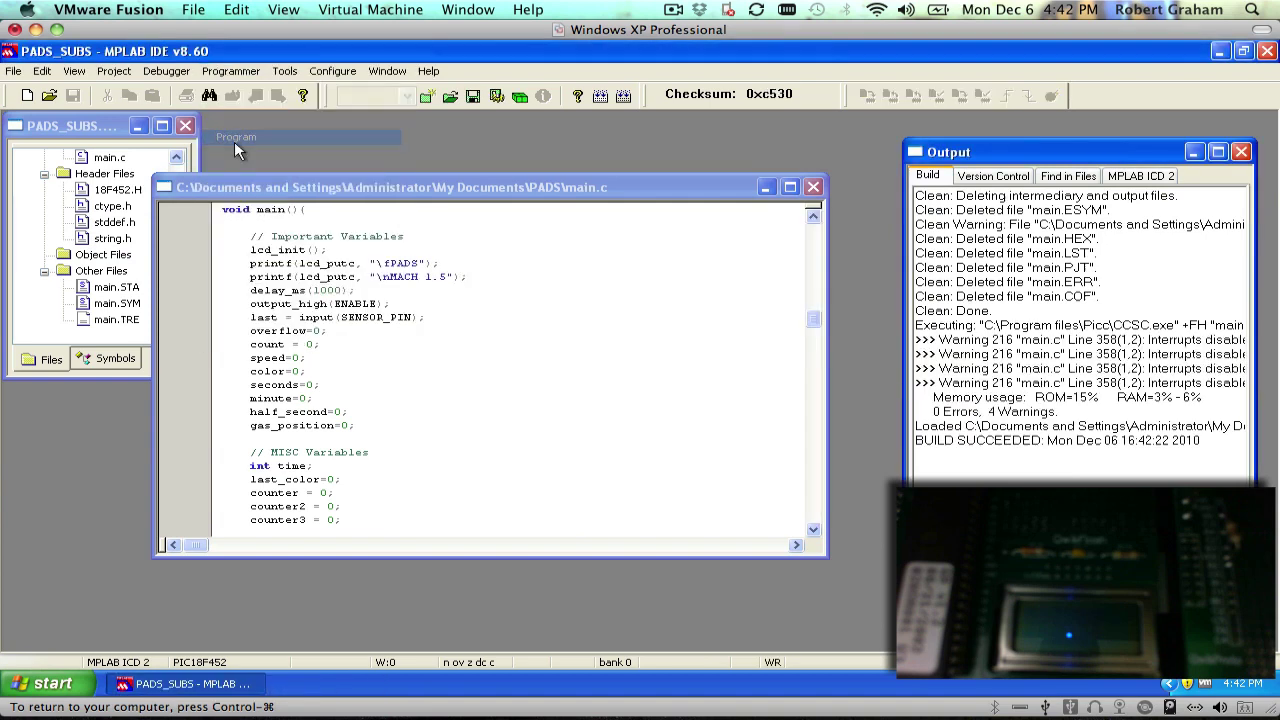
{"action": "left_click", "coordinate": [231, 71]}
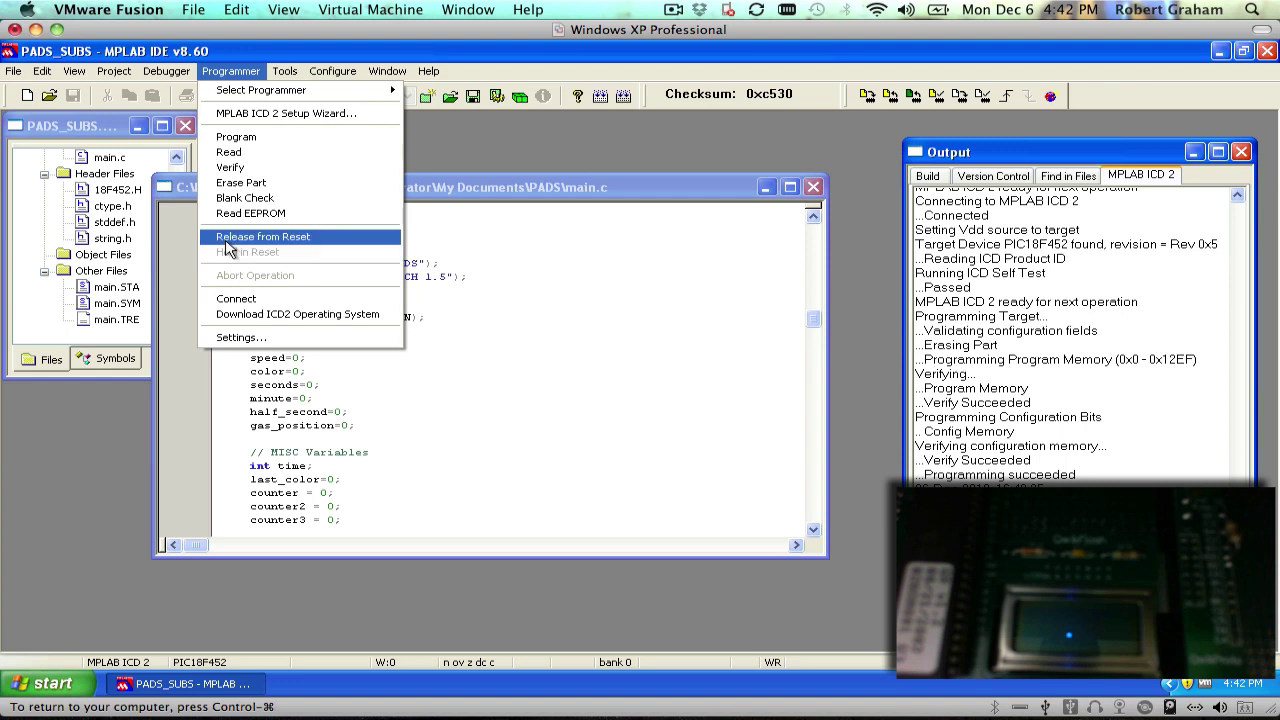
{"action": "left_click", "coordinate": [263, 237]}
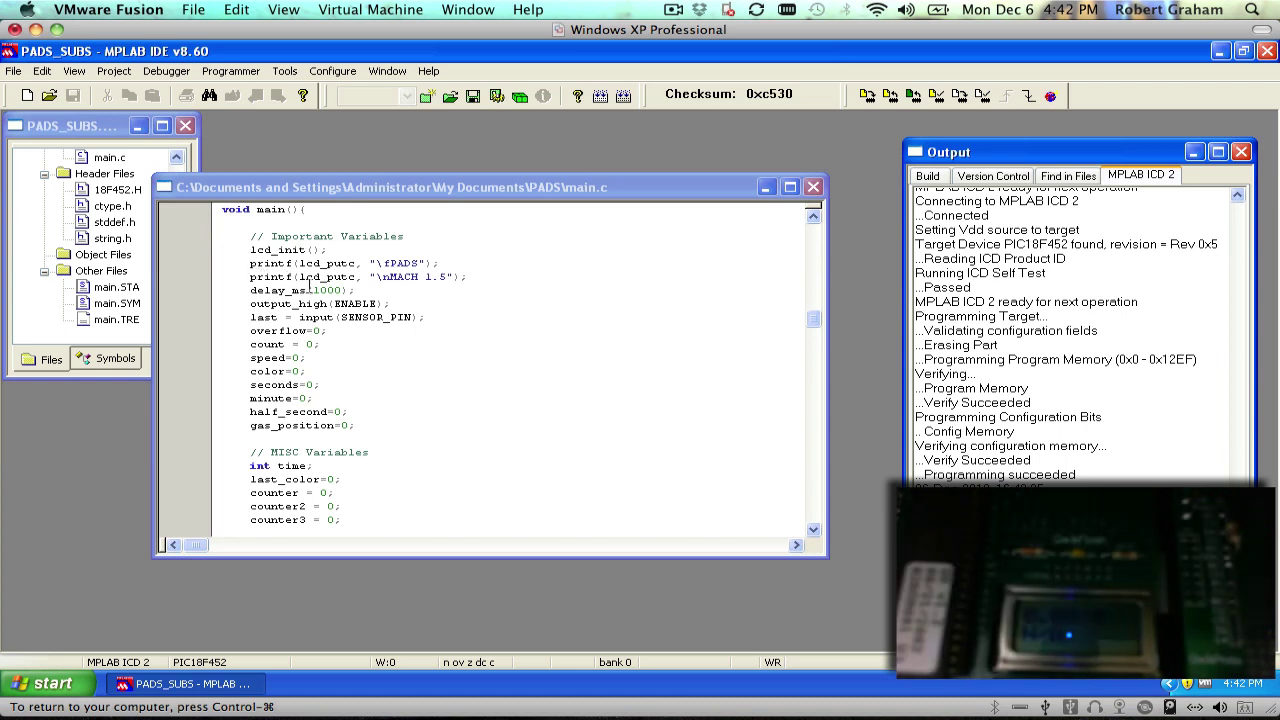
- Change the startup delay to delay_ms(2000) and rebuild the project
{"action": "key", "text": "BackSpace"}
{"action": "type", "text": "2"}
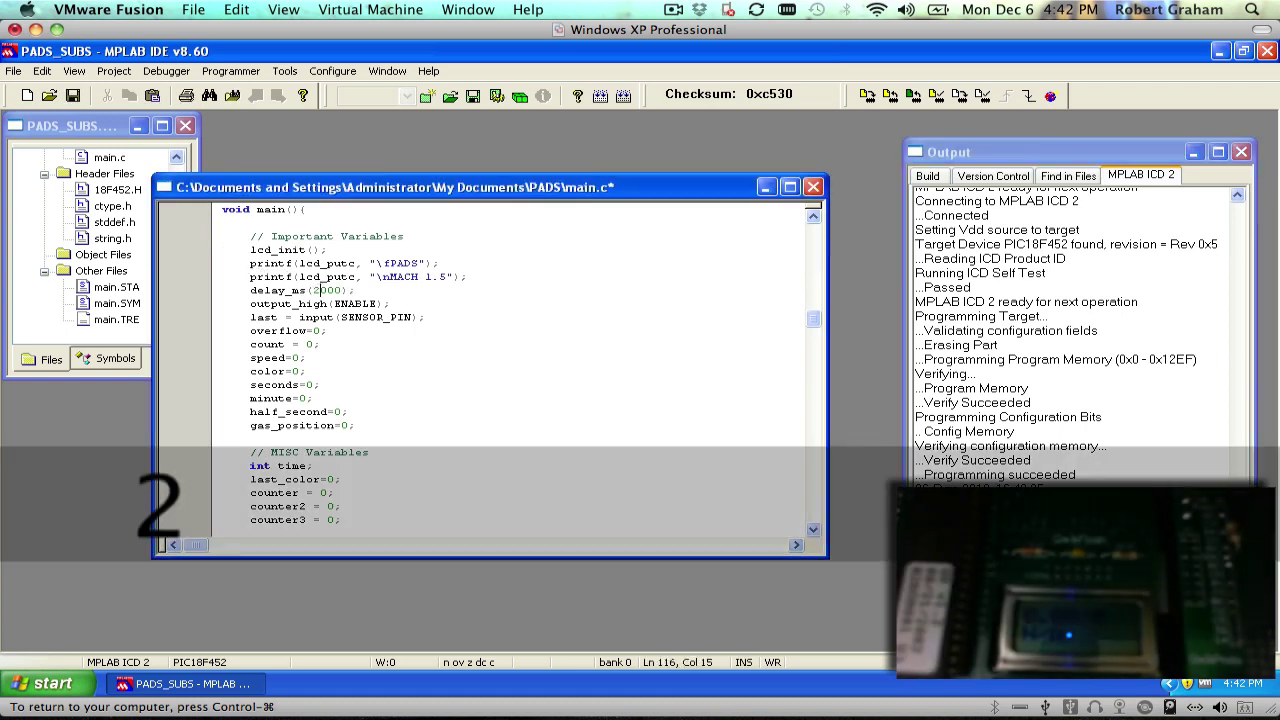
{"action": "left_click", "coordinate": [113, 71]}
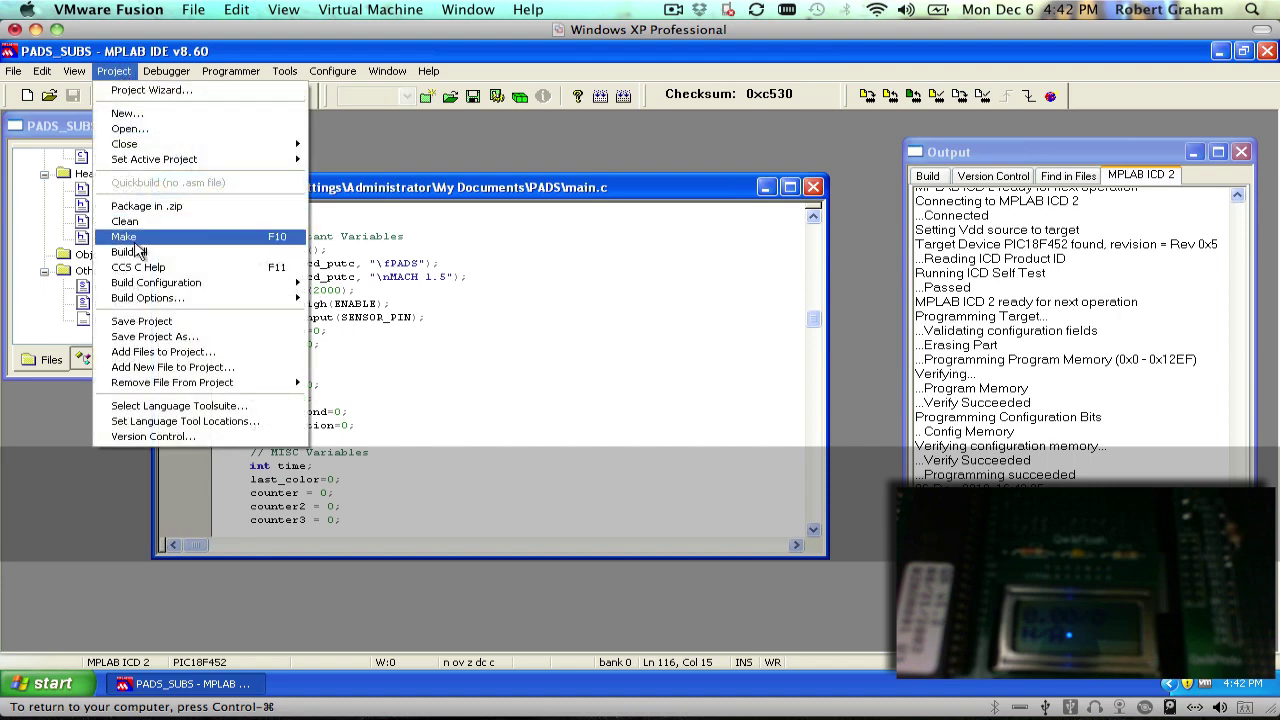
{"action": "left_click", "coordinate": [130, 252]}
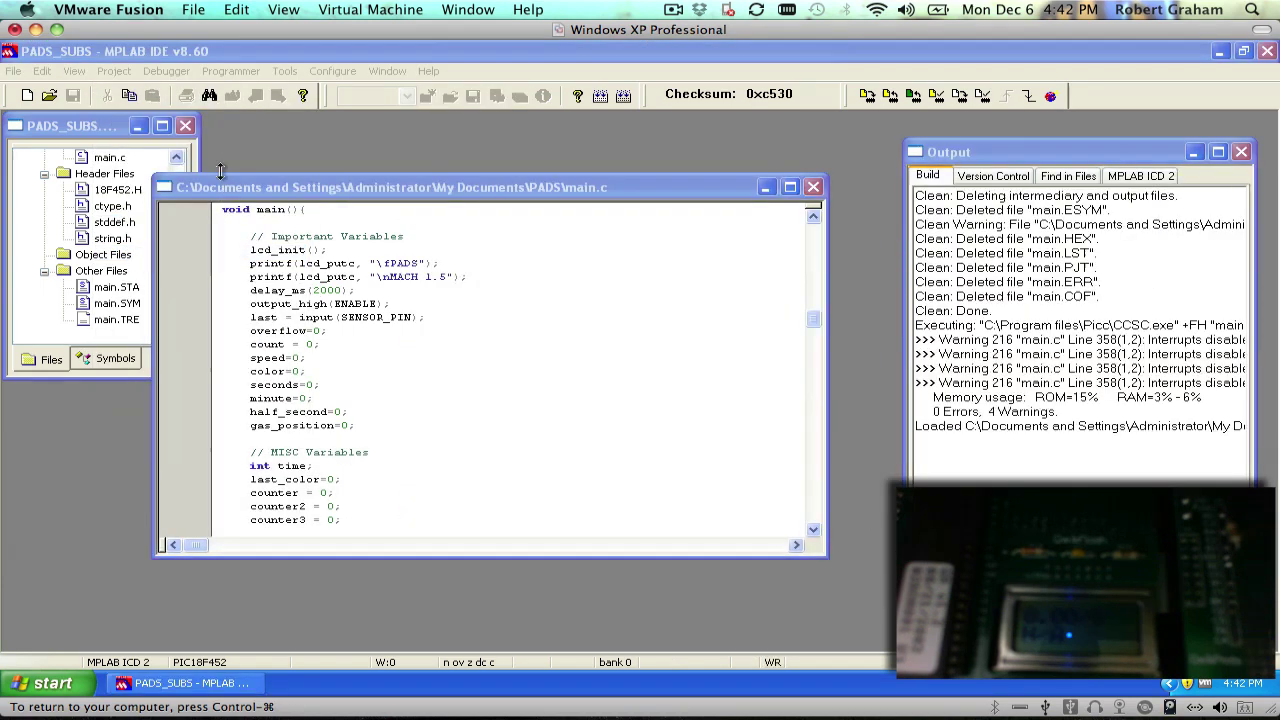
- Program the 2000 ms build onto the PIC18F452 and release it from reset
{"action": "left_click", "coordinate": [231, 71]}
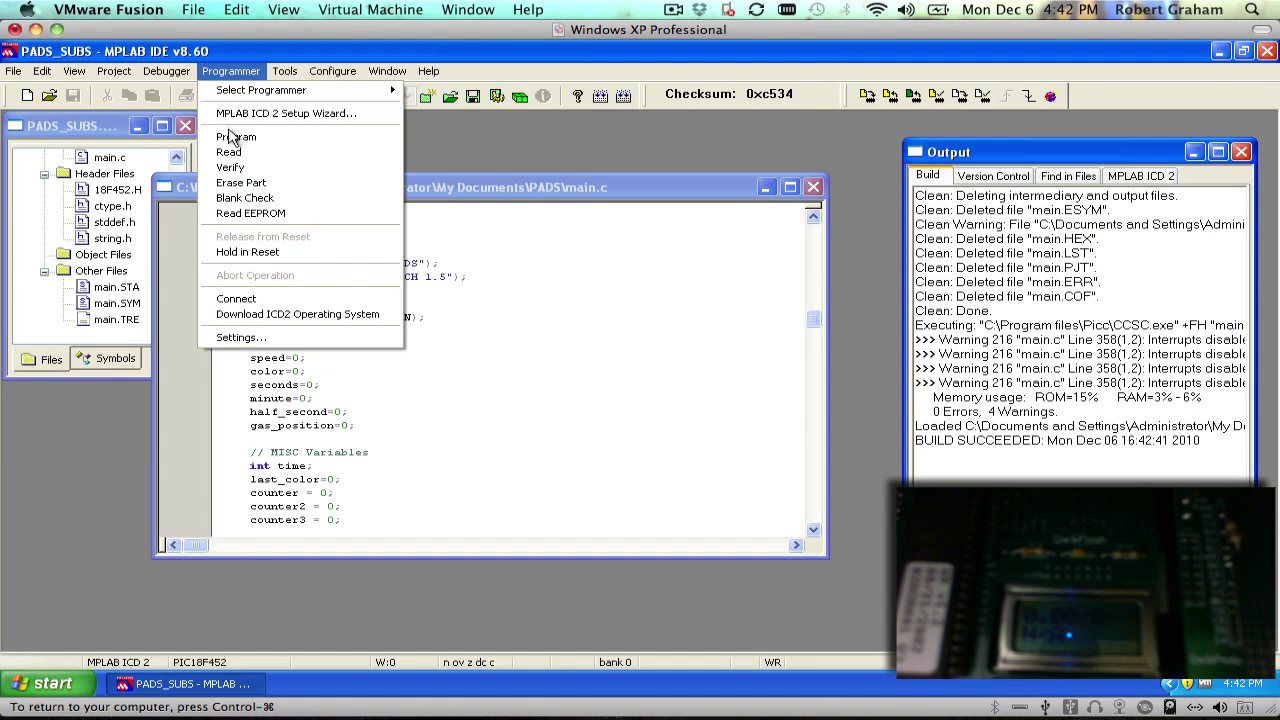
{"action": "left_click", "coordinate": [236, 137]}
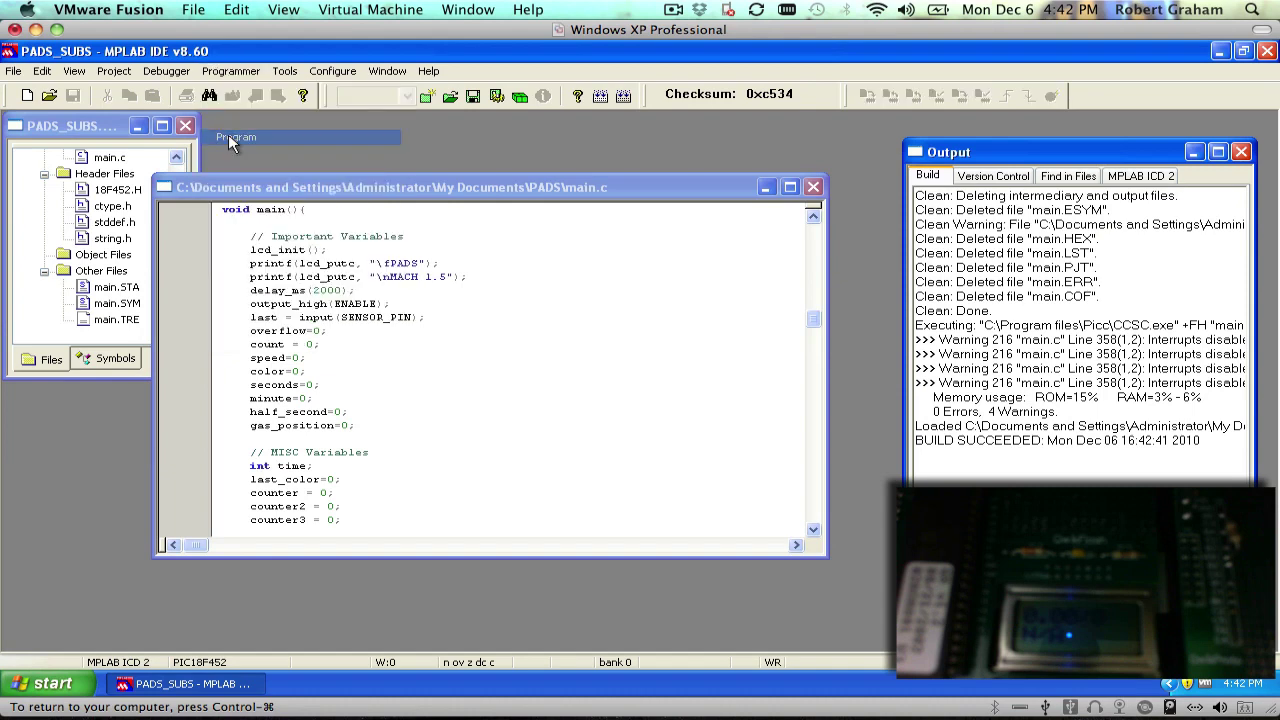
{"action": "left_click", "coordinate": [231, 71]}
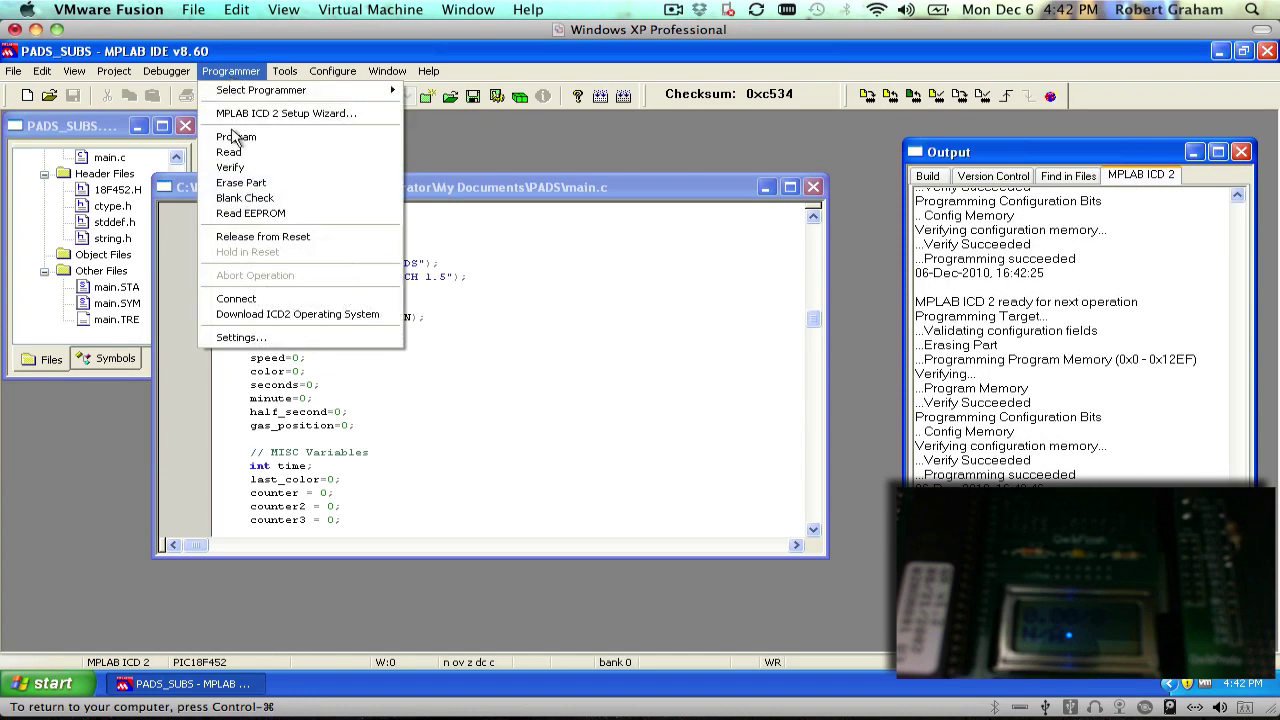
{"action": "left_click", "coordinate": [250, 236]}
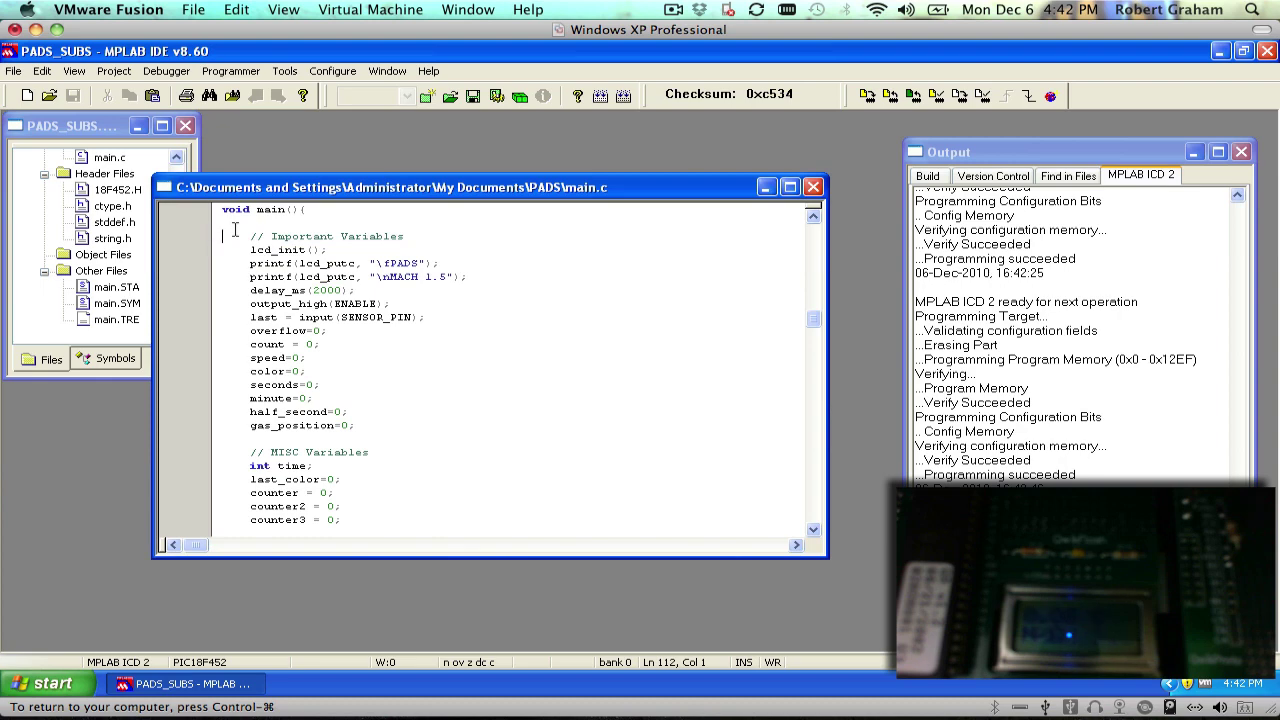
{"action": "key", "text": "ctrl+a"}
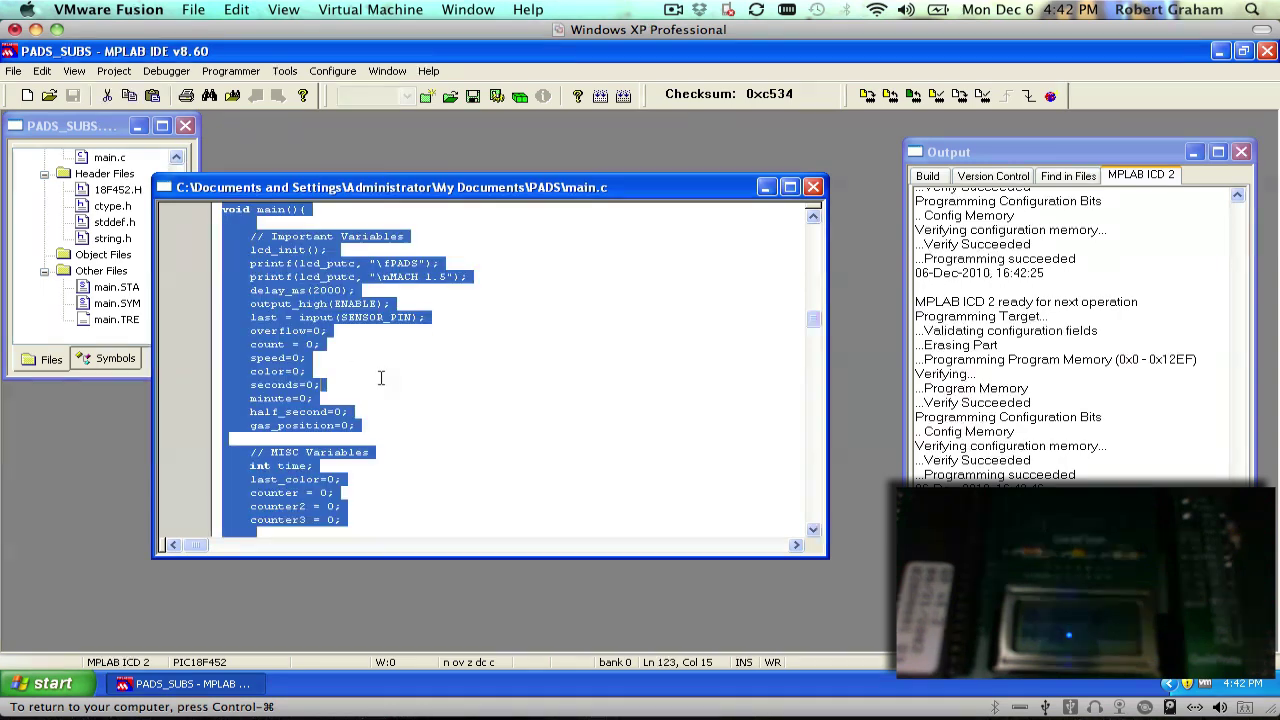
{"action": "key", "text": "F3"}
{"action": "left_click", "coordinate": [866, 189]}
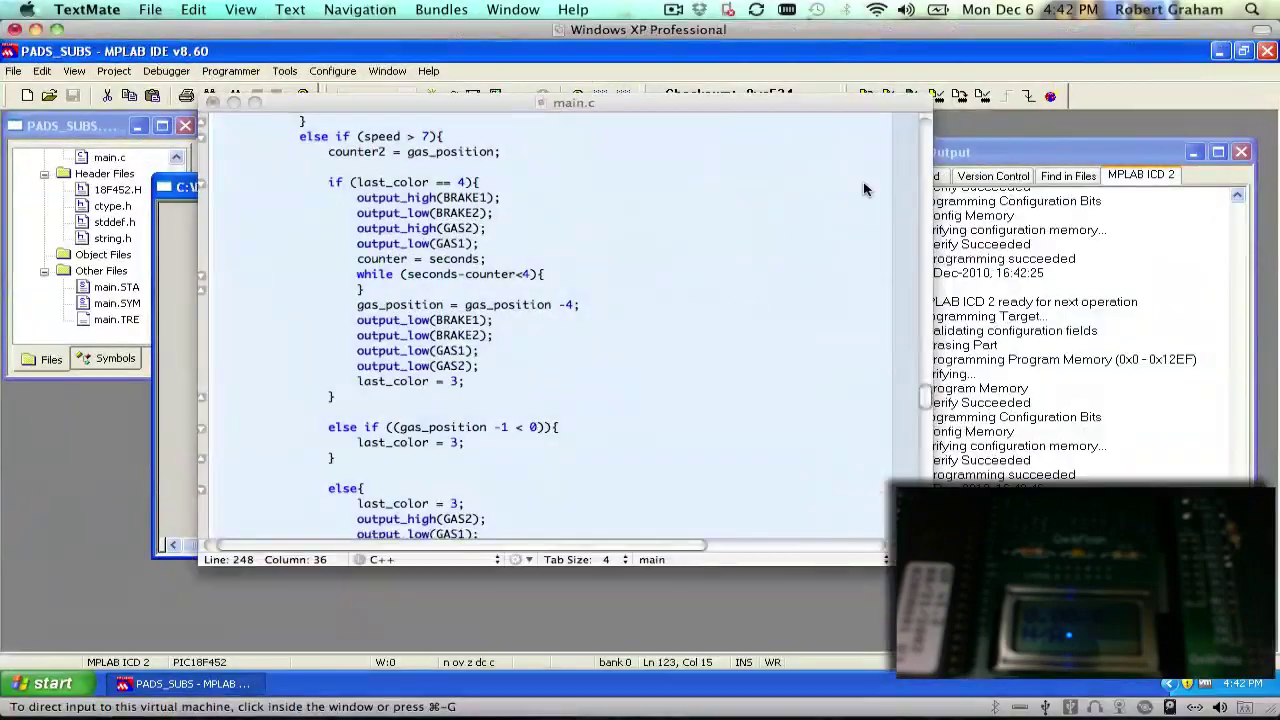
{"action": "key", "text": "super+Down"}
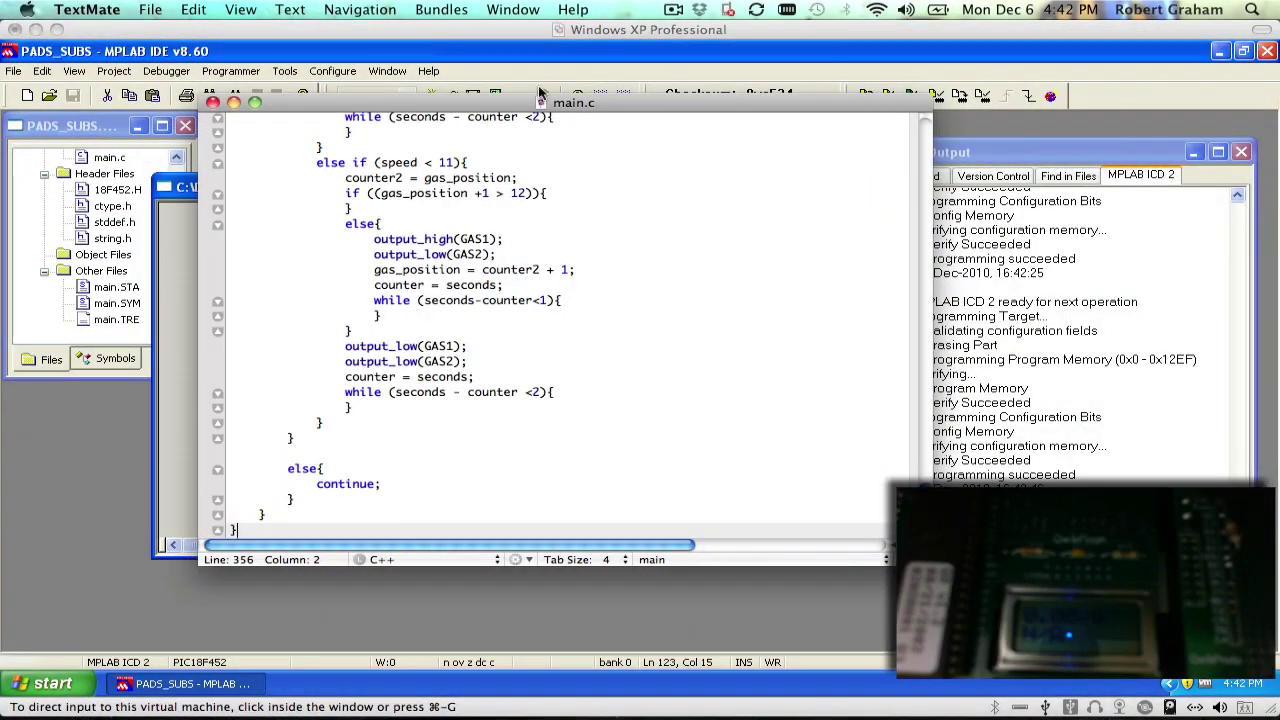
{"action": "left_click_drag", "start_coordinate": [232, 110], "coordinate": [238, 113]}
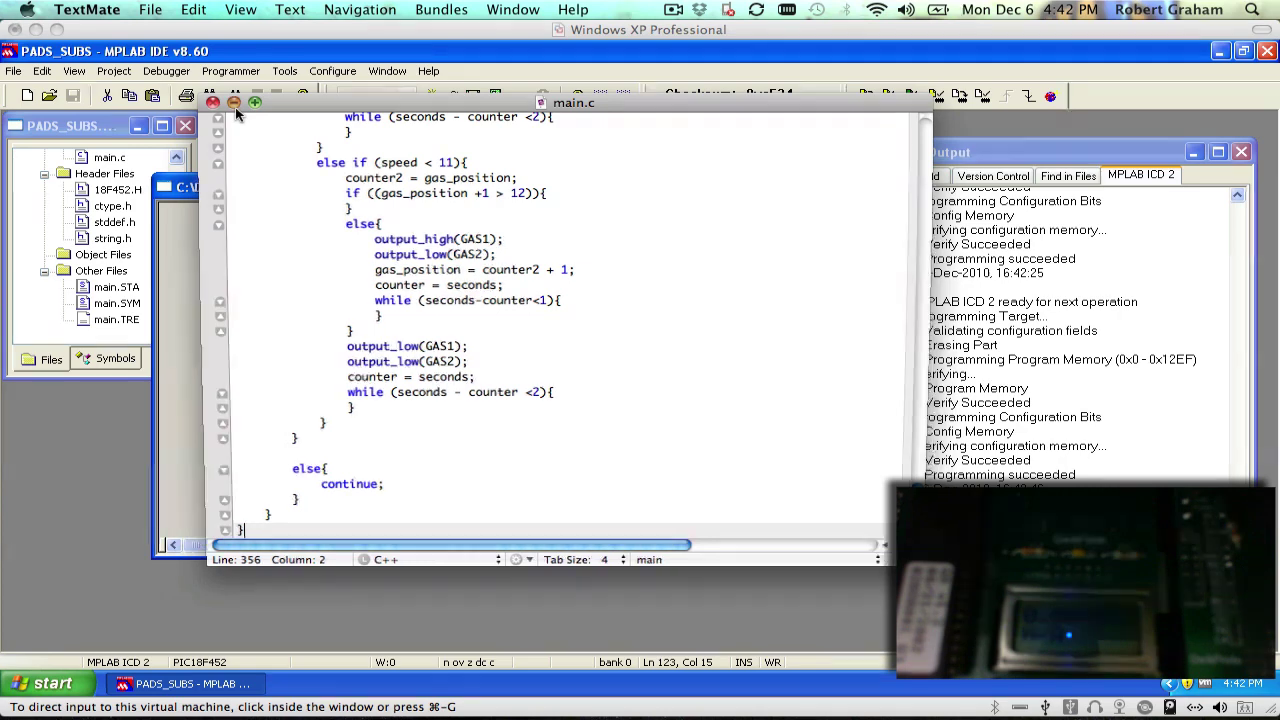
{"action": "left_click", "coordinate": [234, 104]}
{"action": "left_click", "coordinate": [332, 412]}
{"action": "left_click", "coordinate": [377, 405]}
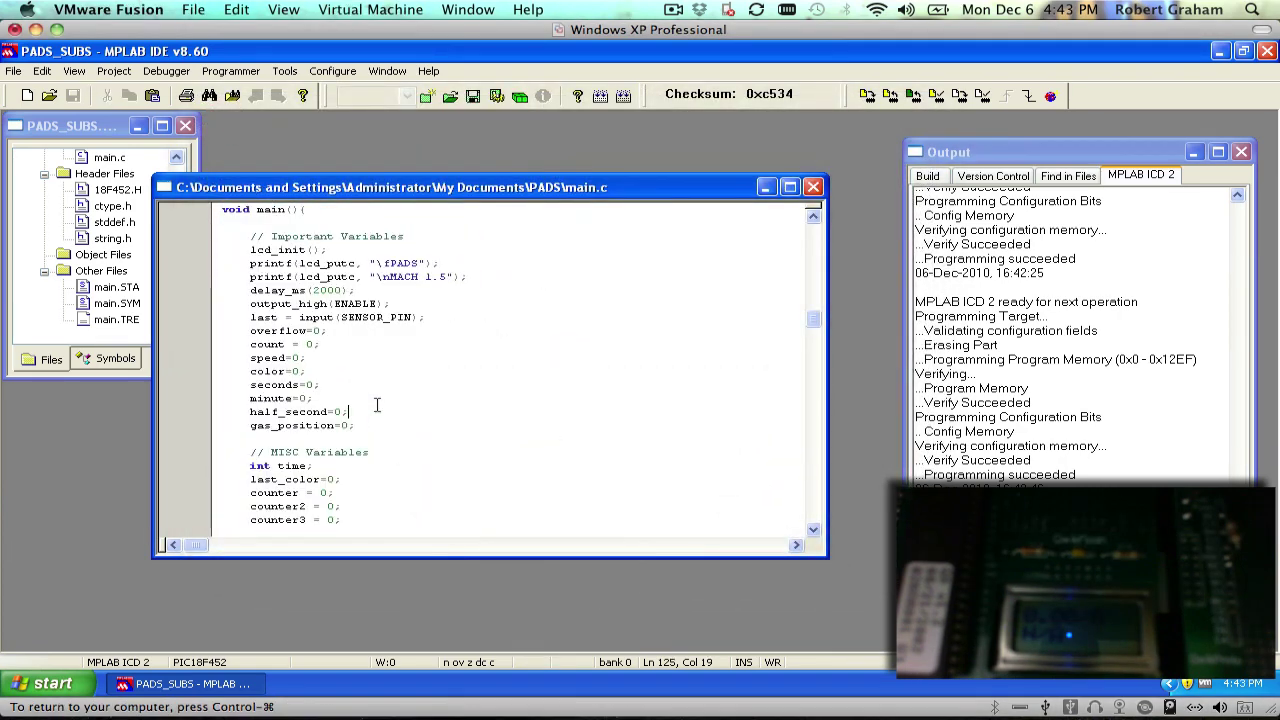